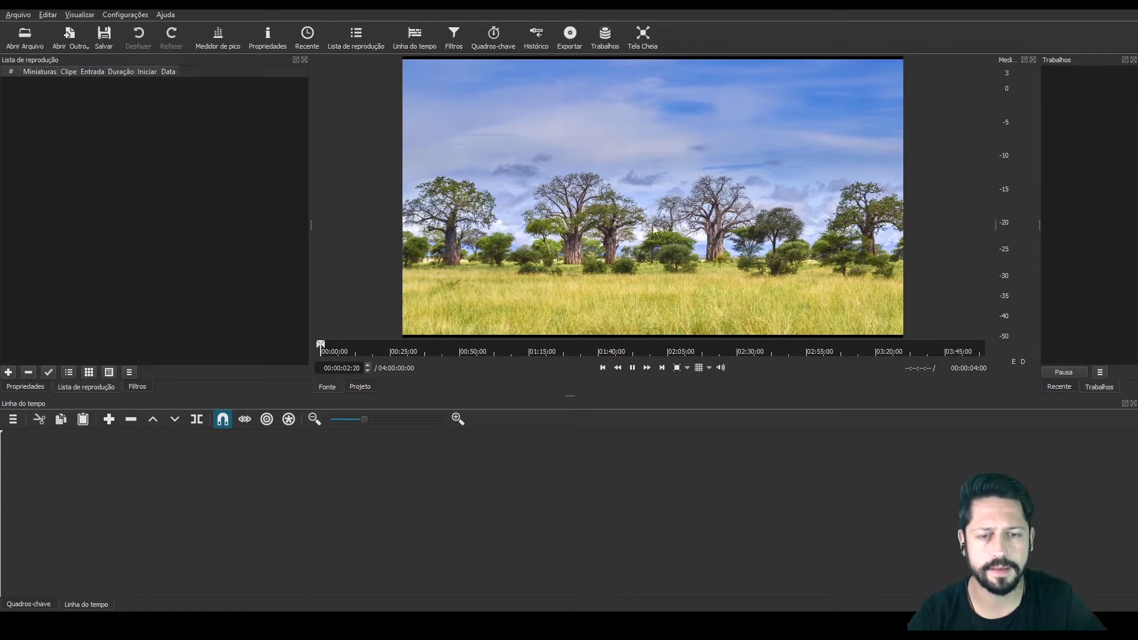
# - Place the savanna image DSC_1934.jpg on the timeline as the first video clip and extend it to about 21 seconds
pyautogui.press('space')
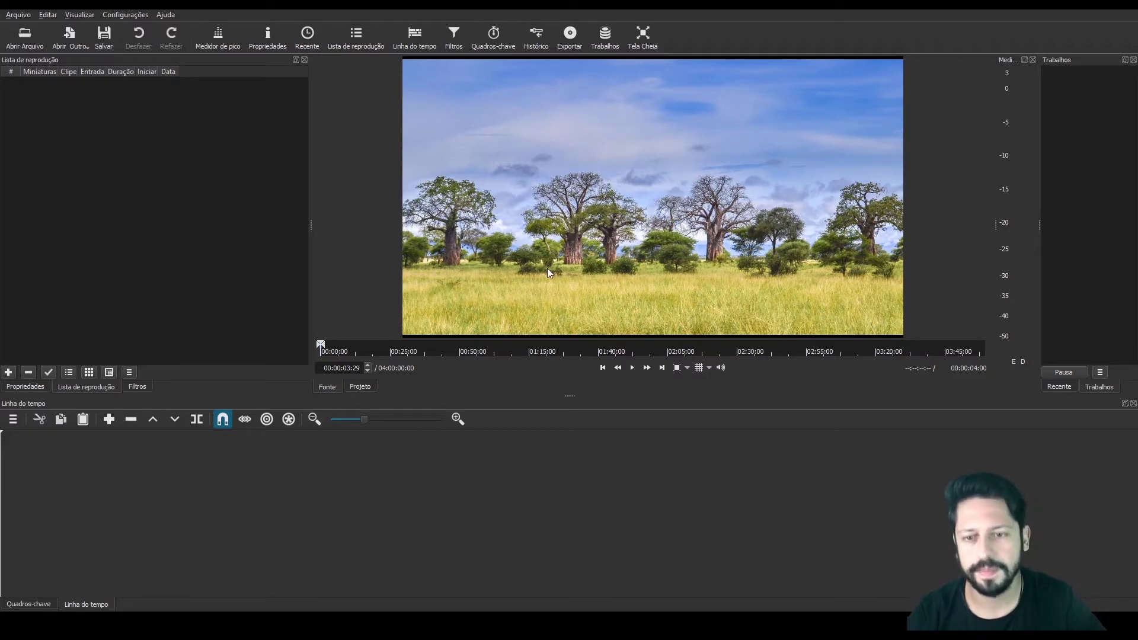
pyautogui.moveTo(594, 261); pyautogui.dragTo(201, 494)
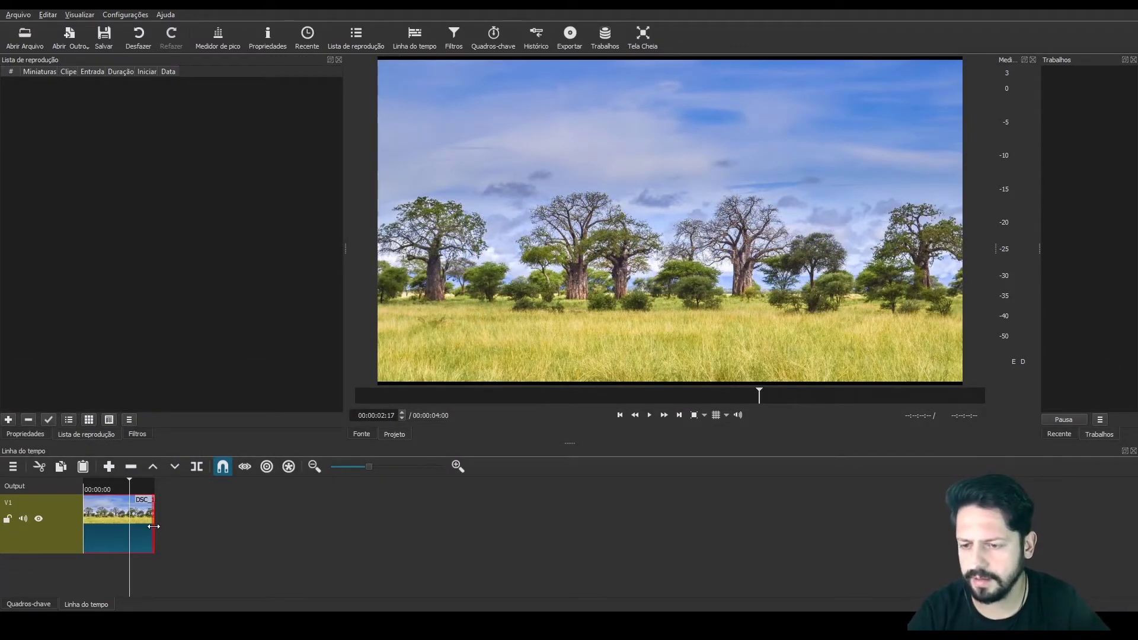
pyautogui.moveTo(155, 525); pyautogui.dragTo(468, 503)
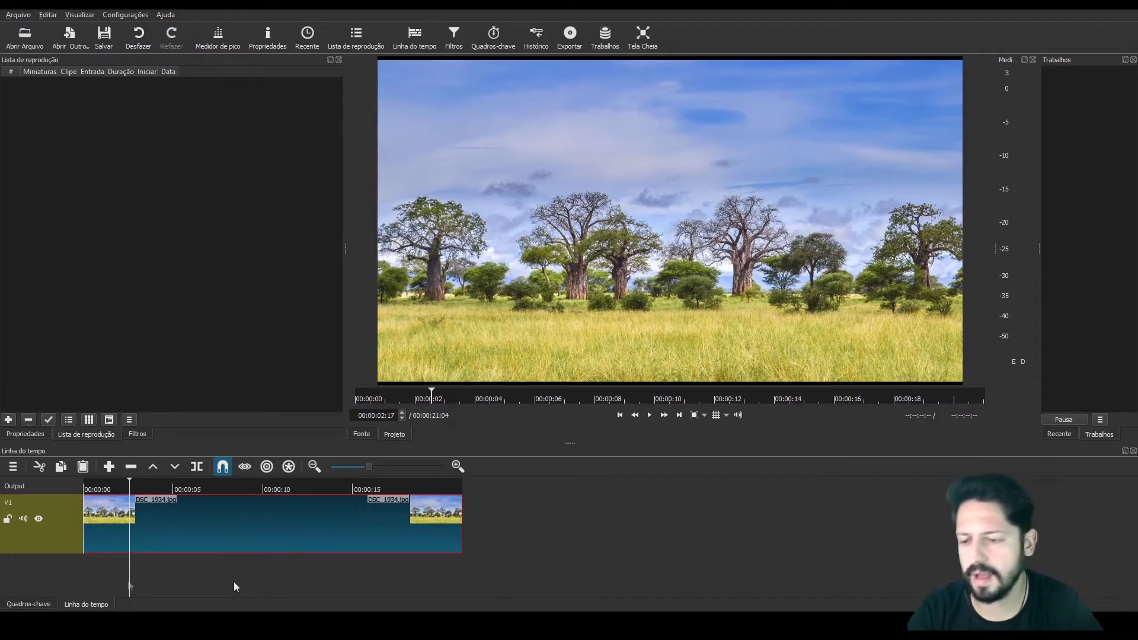
# - Add one audio track and one video track to the timeline, and enlarge the timeline area to show them
pyautogui.rightClick(521, 523)
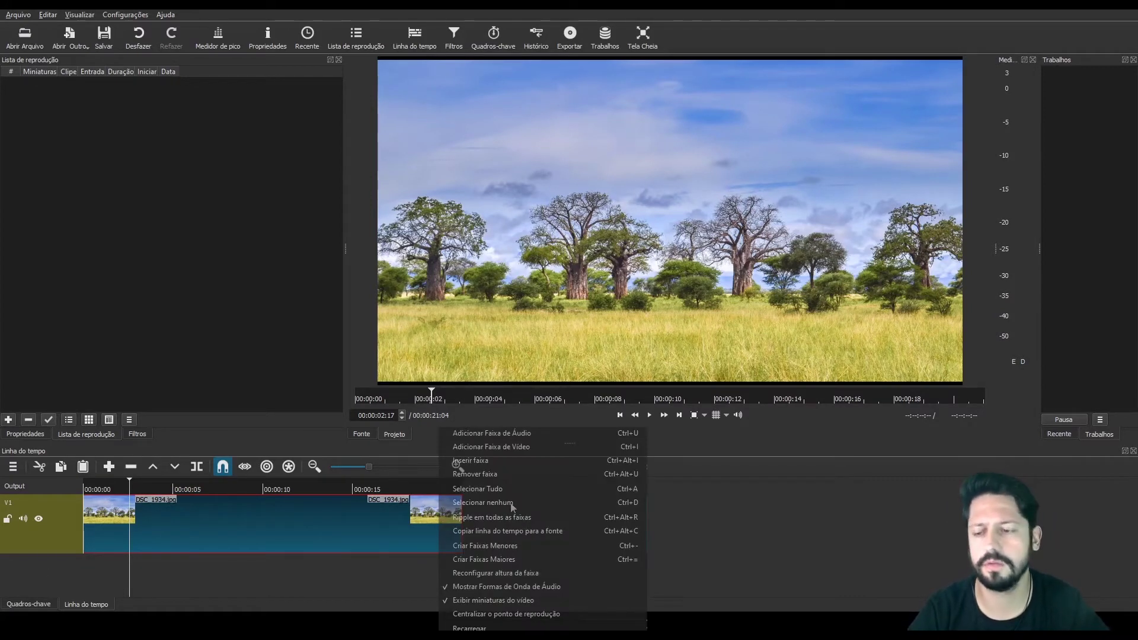
pyautogui.click(590, 435)
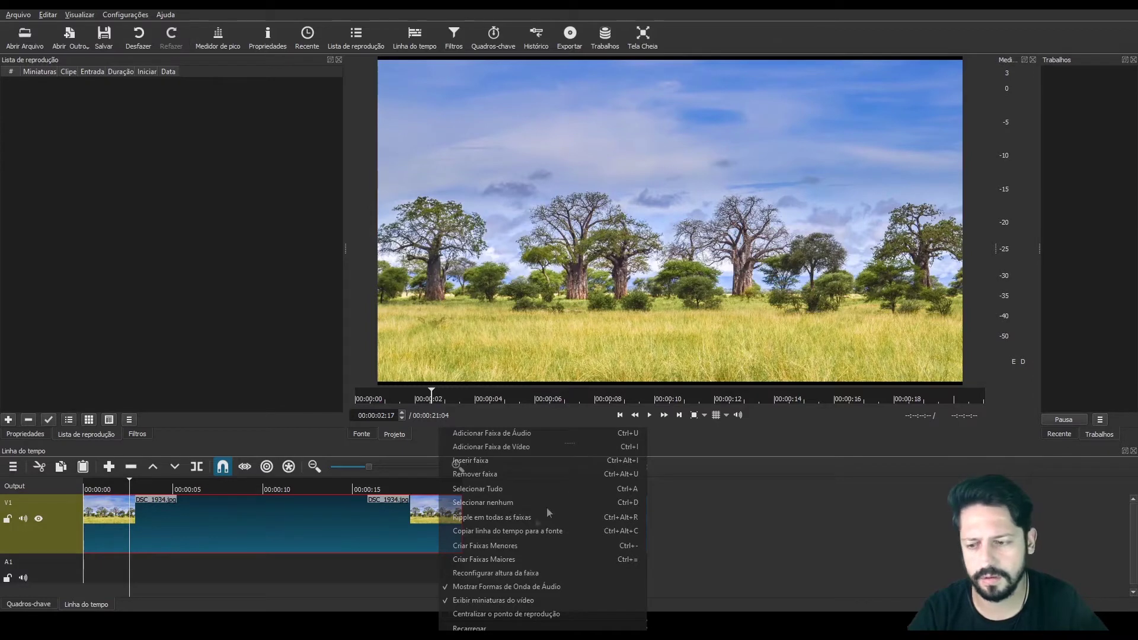
pyautogui.click(620, 447)
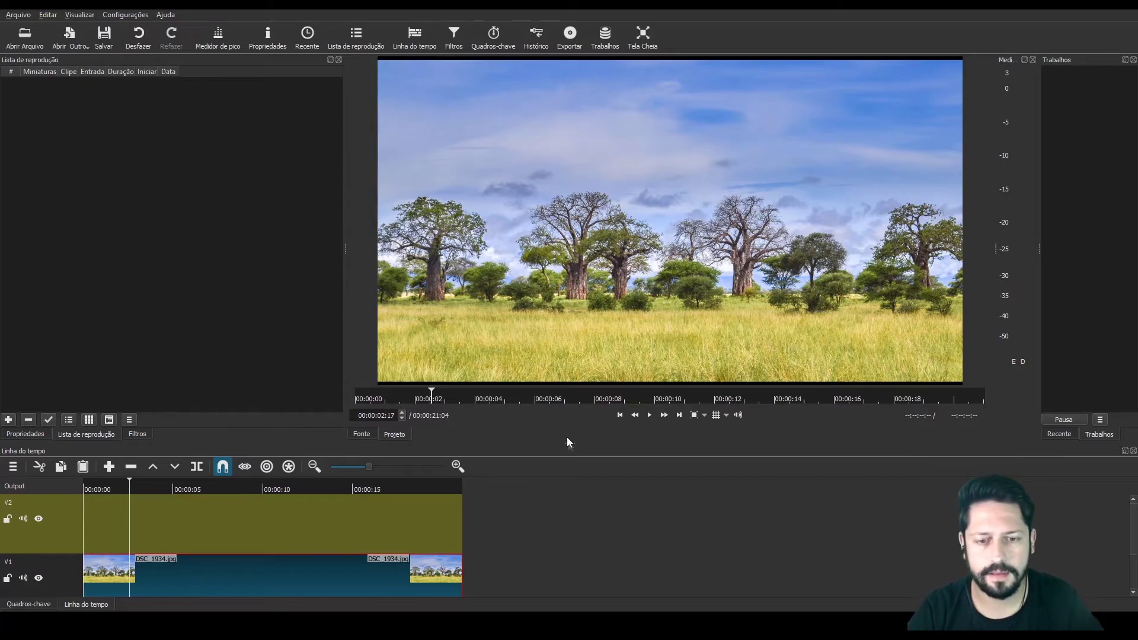
pyautogui.moveTo(569, 443); pyautogui.dragTo(569, 406)
pyautogui.moveTo(103, 445); pyautogui.dragTo(41, 448)
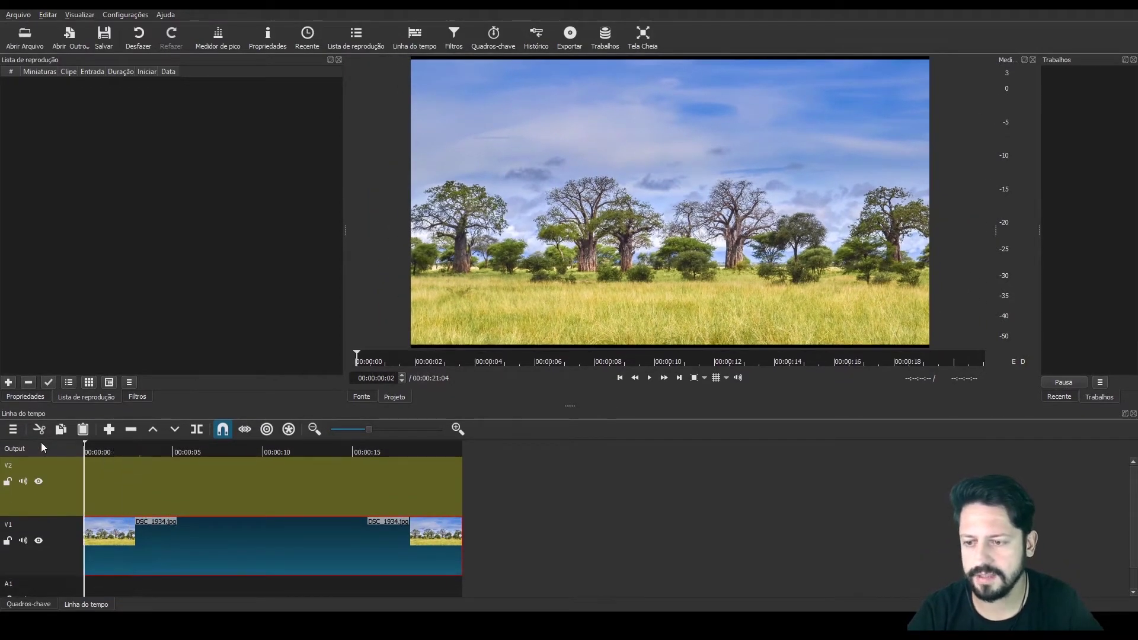
pyautogui.press('space')
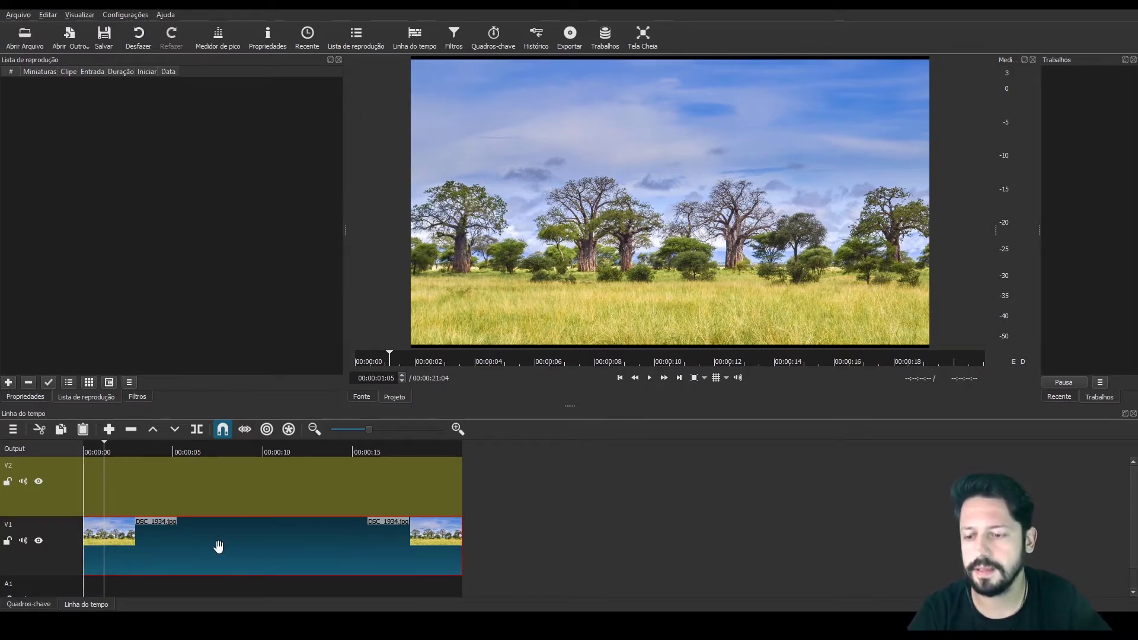
# - Add the Tamanho e Posição video filter to the DSC_1934.jpg clip on track V1
pyautogui.click(248, 550)
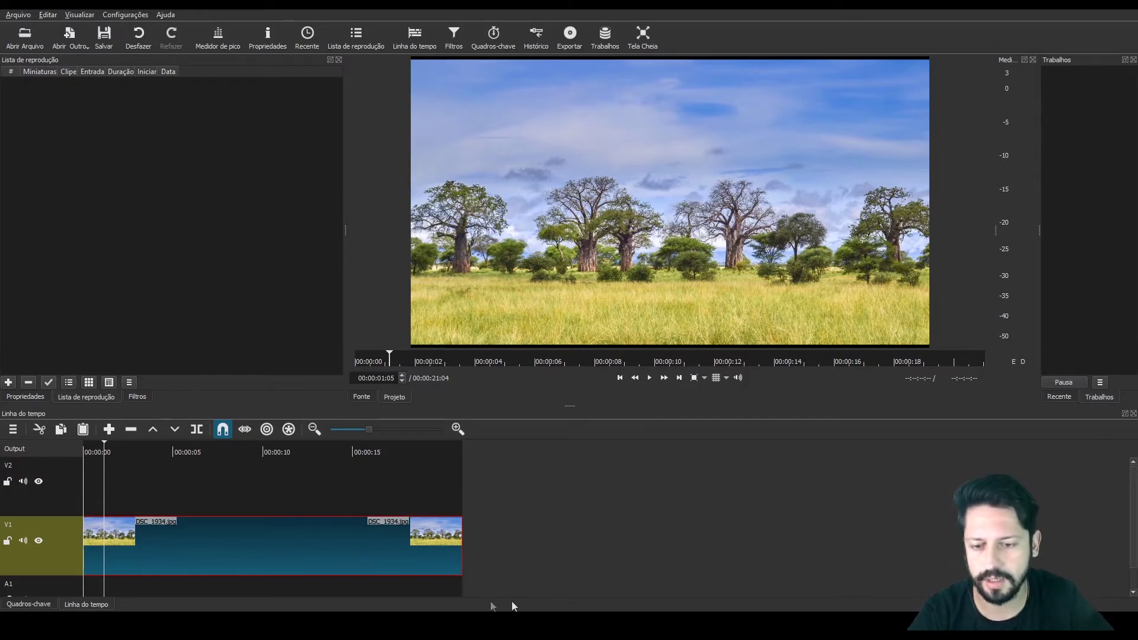
pyautogui.click(137, 397)
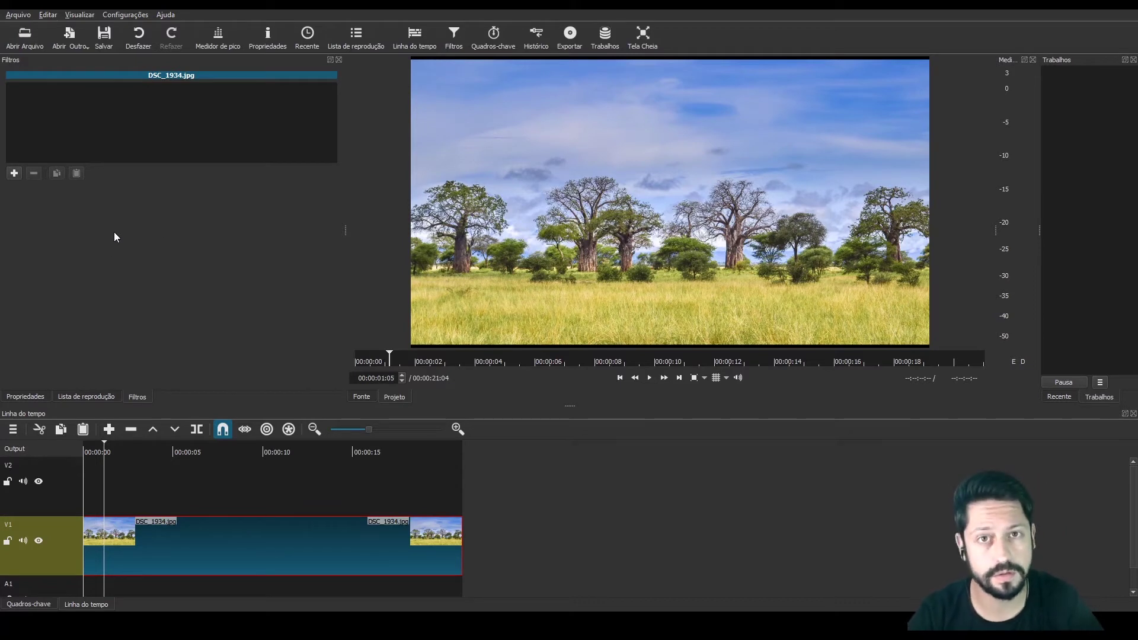
pyautogui.click(13, 174)
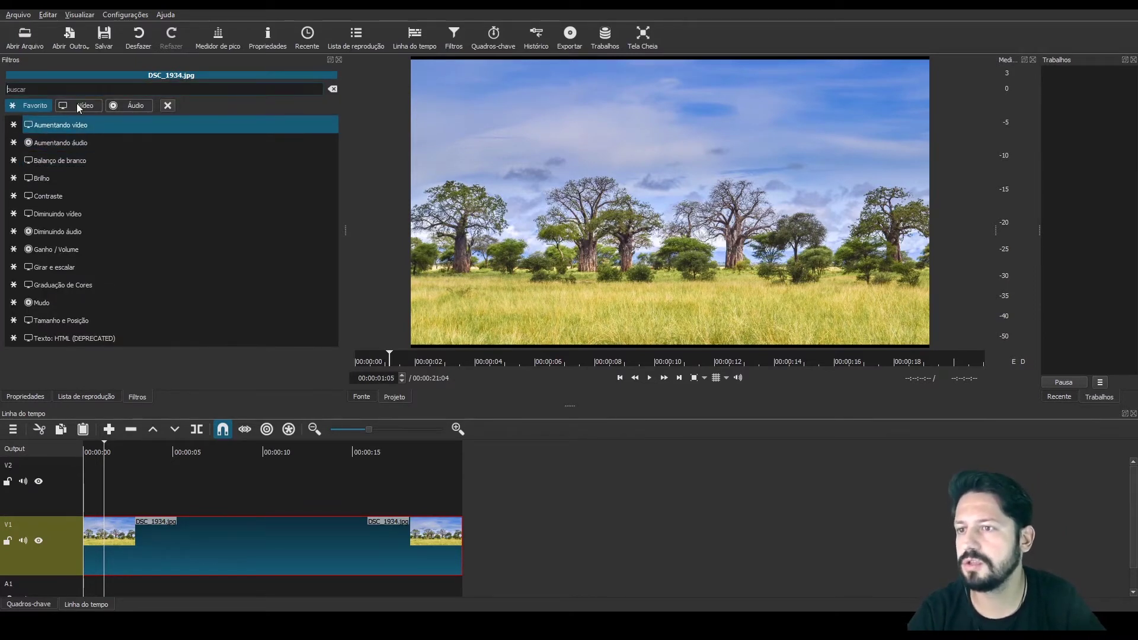
pyautogui.click(79, 106)
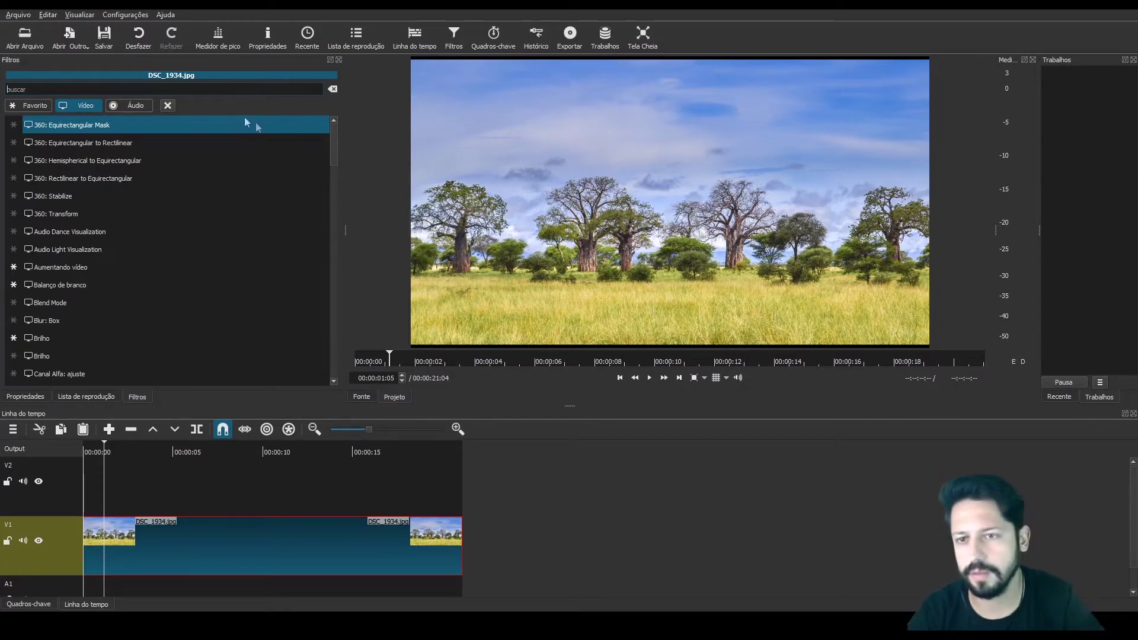
pyautogui.moveTo(333, 144); pyautogui.dragTo(310, 379)
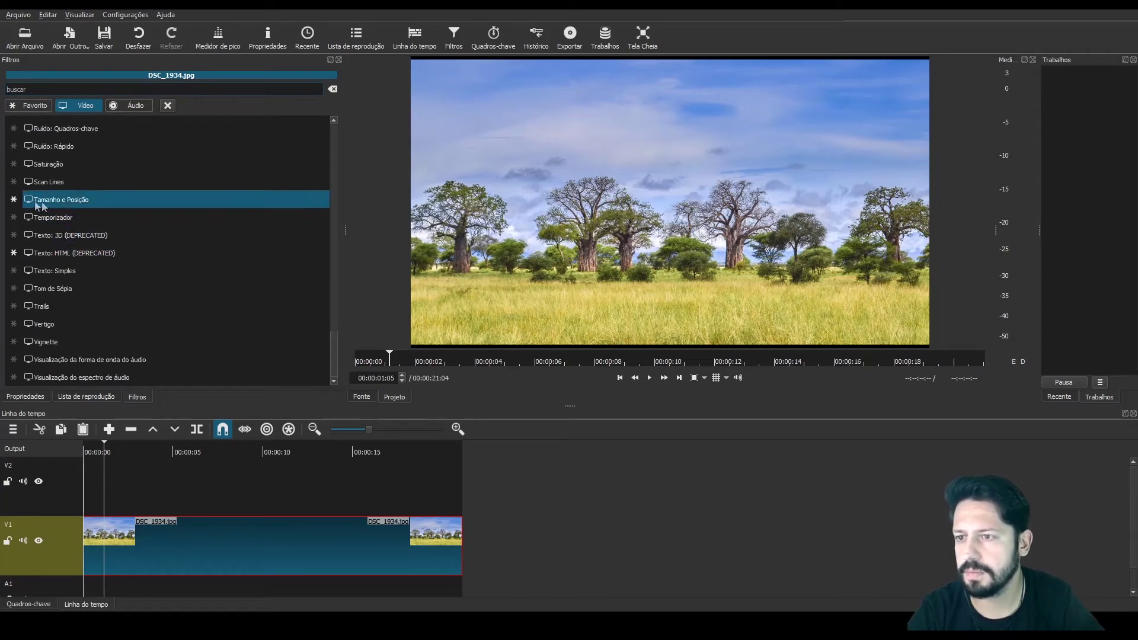
pyautogui.click(84, 200)
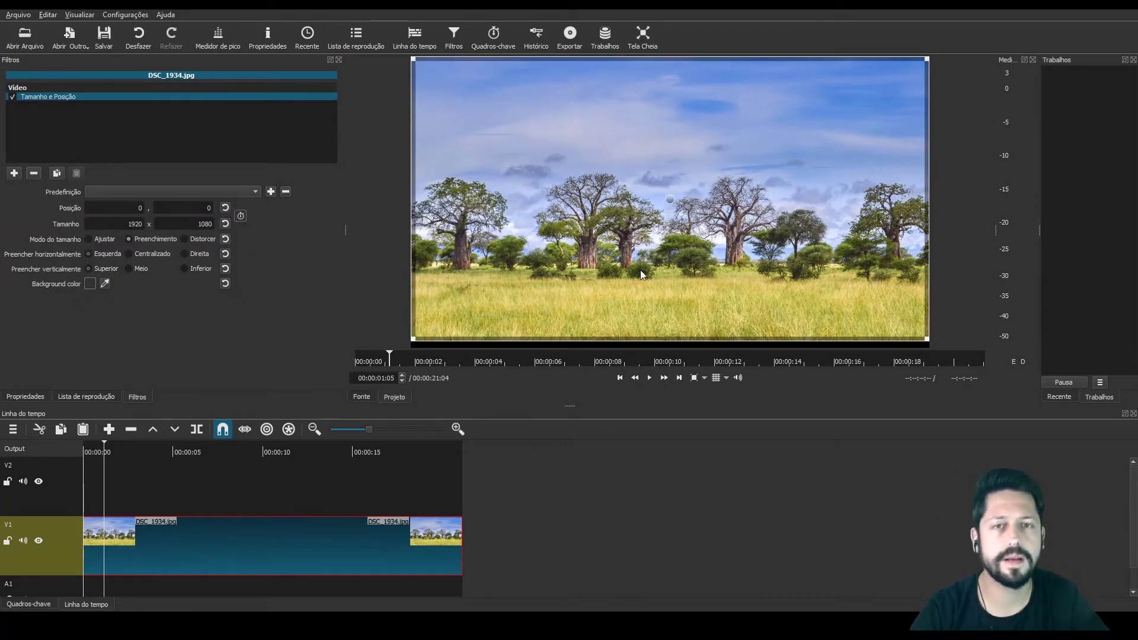
# - Enlarge and reposition the image freehand to about 1988 x 1093 at position -20, -13 so it fills the frame
pyautogui.moveTo(674, 230)
pyautogui.mouseDown()
pyautogui.moveTo(670, 199)
pyautogui.moveTo(669, 213)
pyautogui.mouseUp()
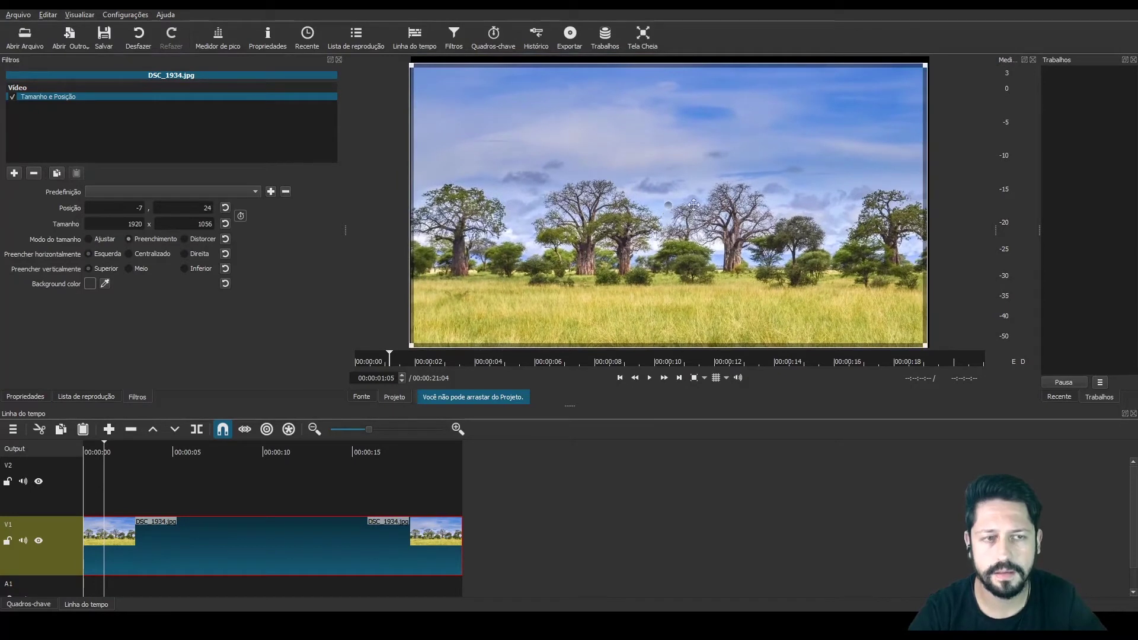
pyautogui.moveTo(930, 69); pyautogui.dragTo(946, 57)
pyautogui.moveTo(678, 201); pyautogui.dragTo(674, 200)
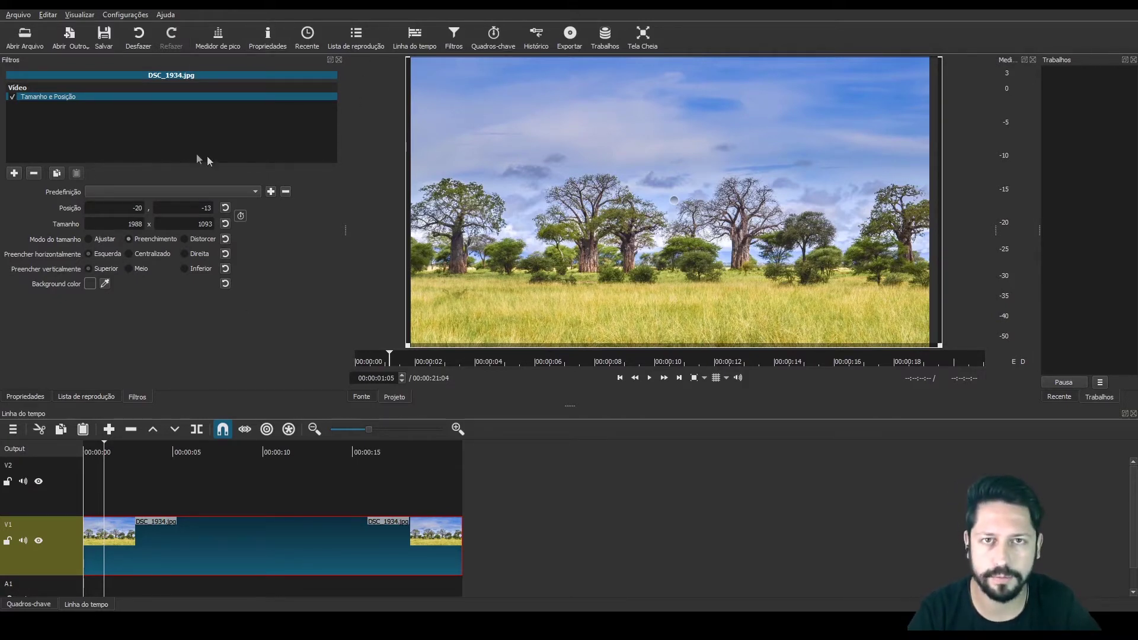
# - Add the Balanço de branco filter to the image clip and warm its color temperature to about 4175 deg
pyautogui.click(16, 173)
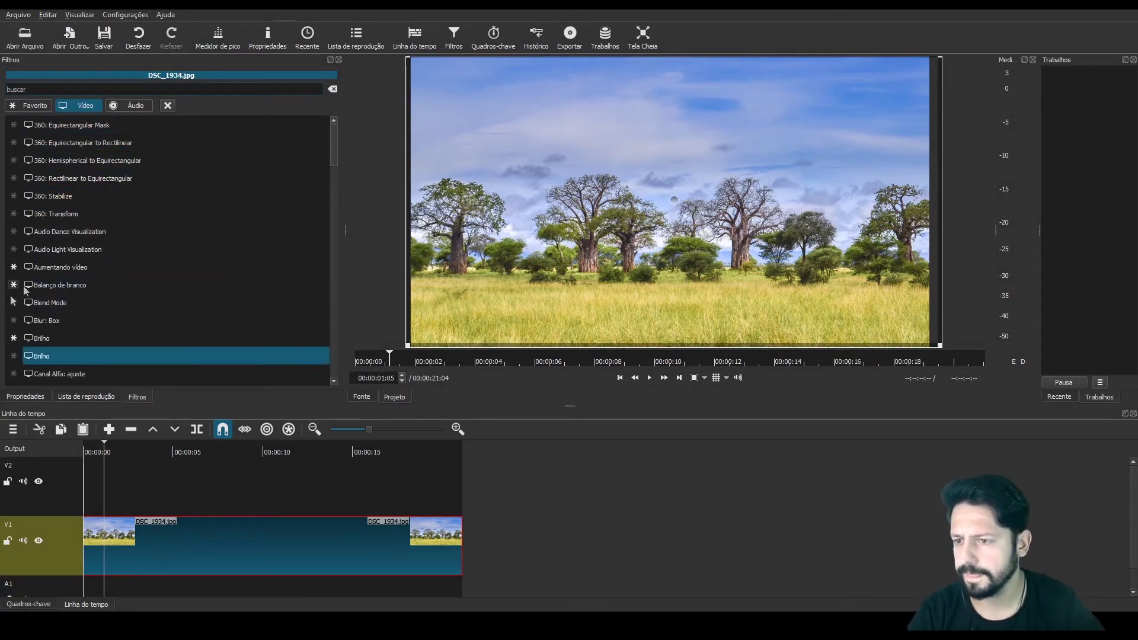
pyautogui.click(78, 285)
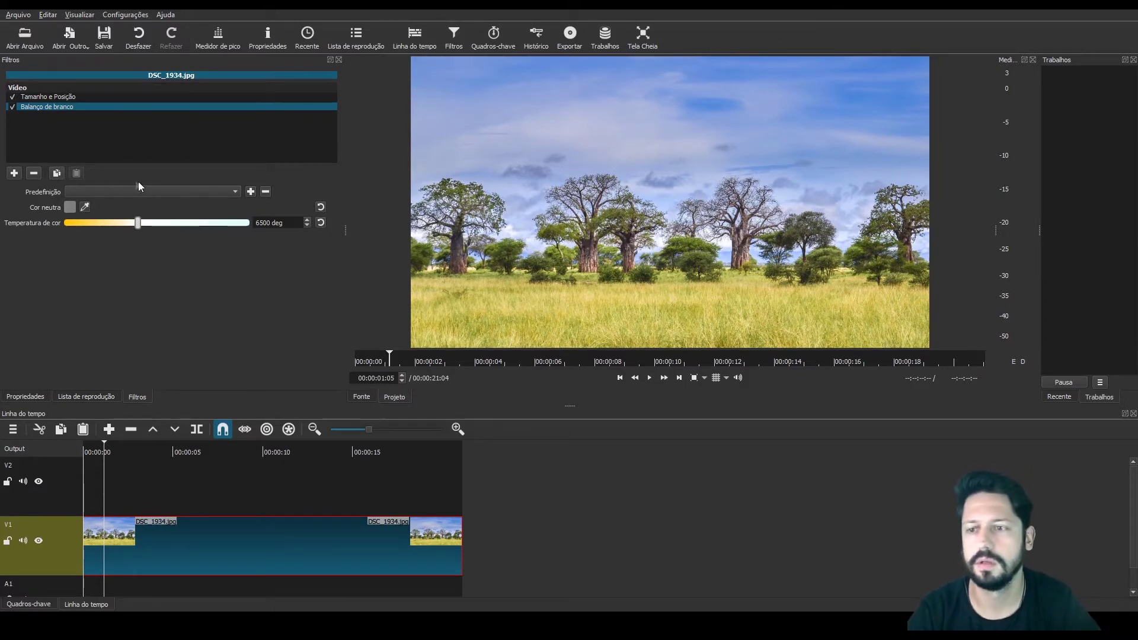
pyautogui.moveTo(138, 223); pyautogui.dragTo(107, 253)
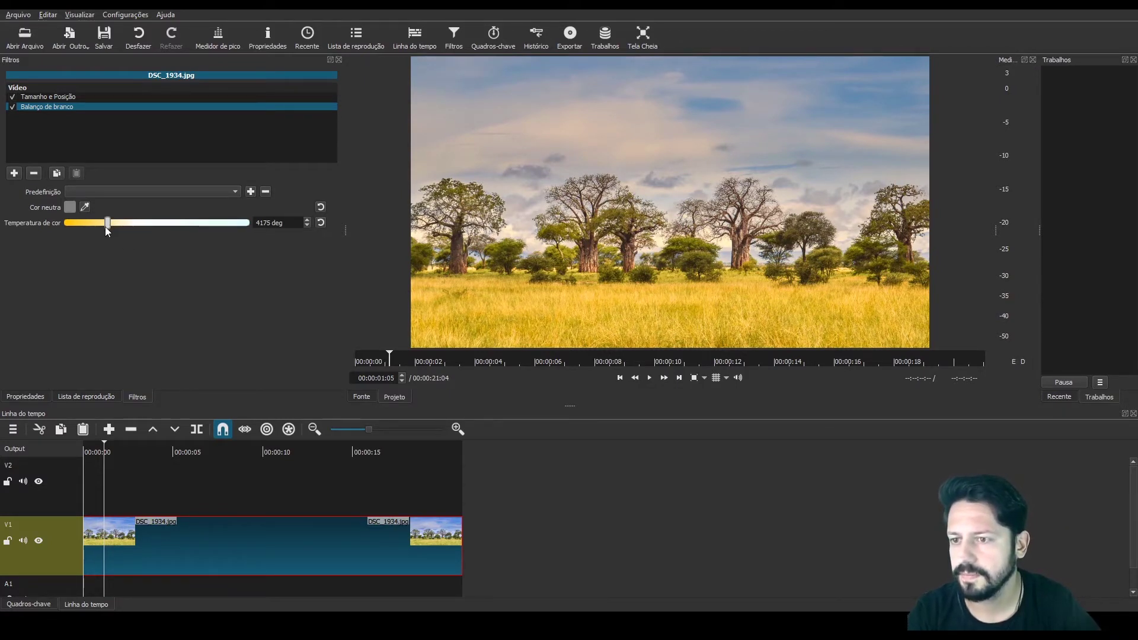
# - Add the favorite Brilho filter to the image clip, darken its level to about 42%, and raise the level again
pyautogui.click(14, 173)
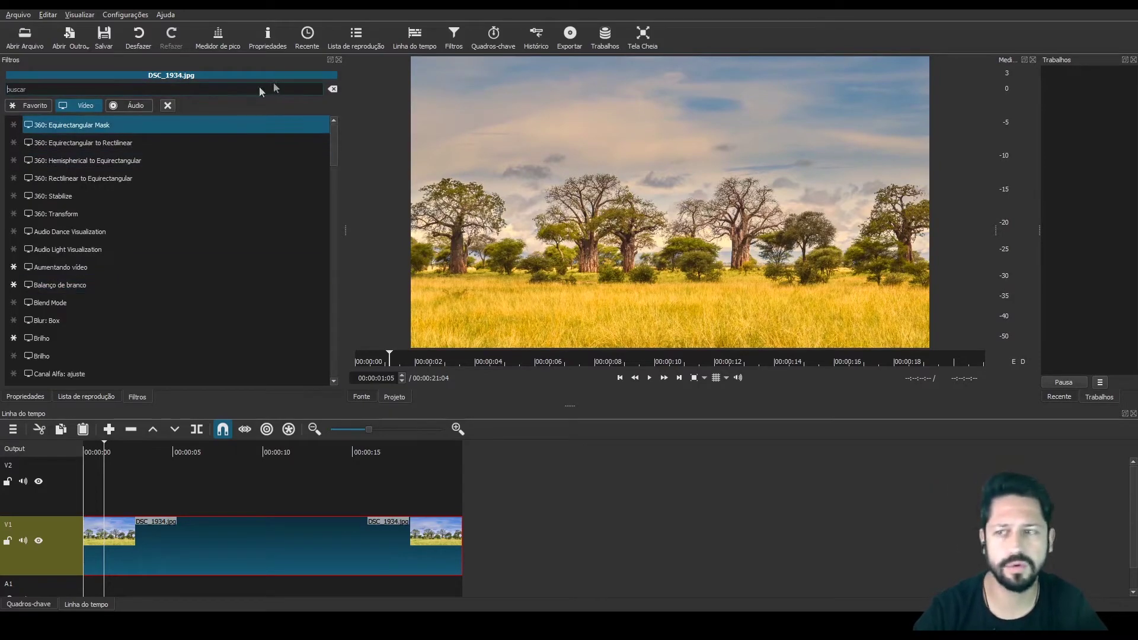
pyautogui.scroll(-7, 121, 250)
pyautogui.scroll(5, 83, 238)
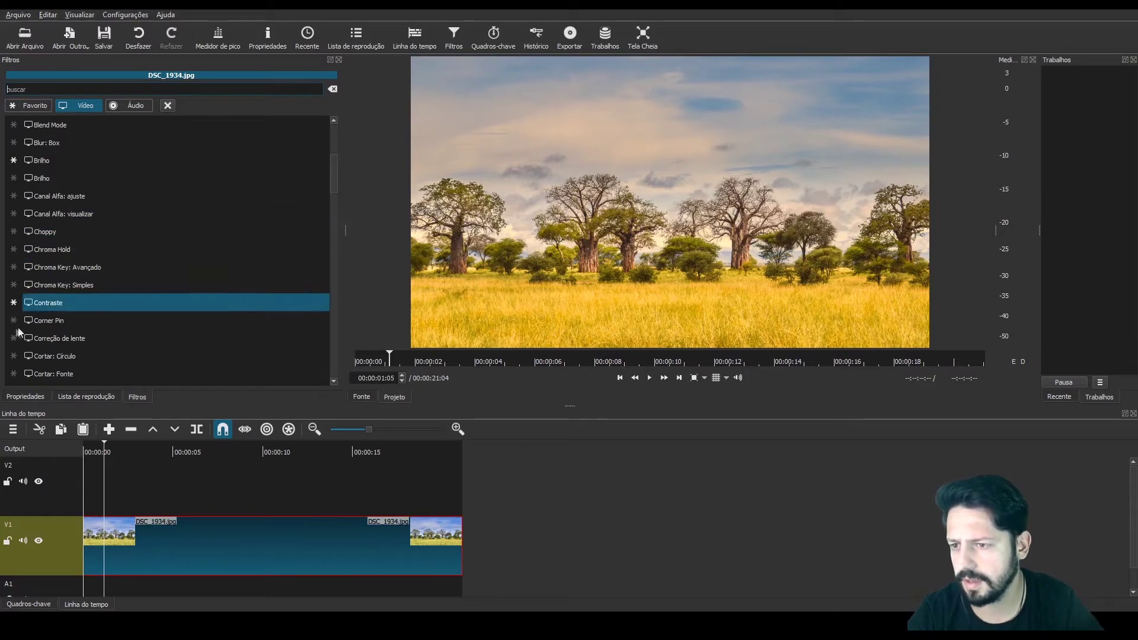
pyautogui.scroll(2, 58, 295)
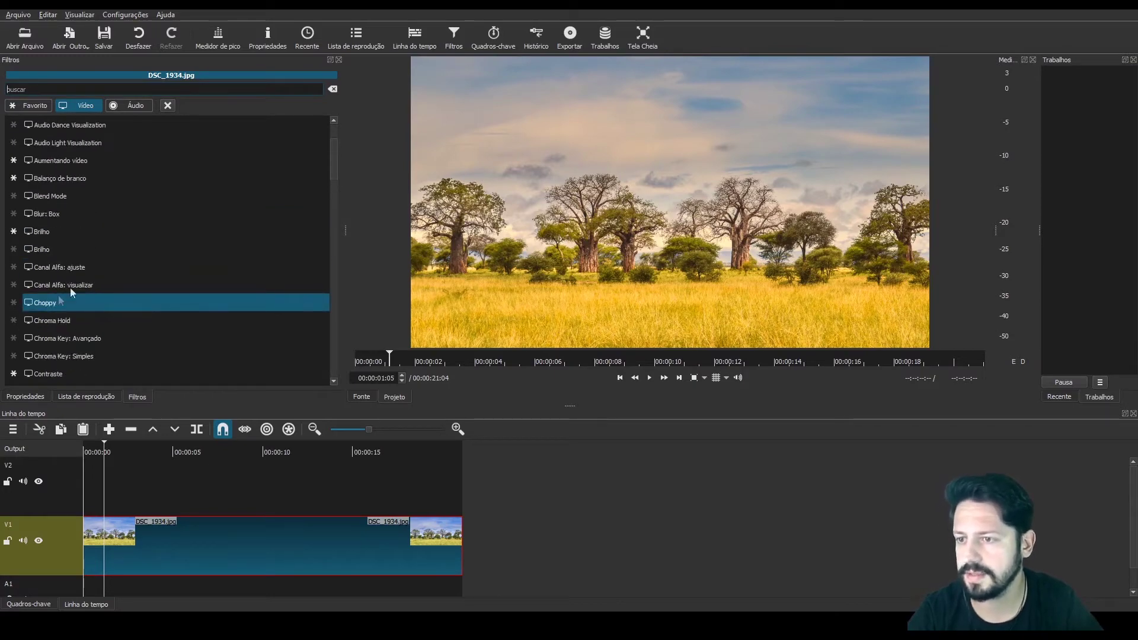
pyautogui.click(37, 233)
pyautogui.moveTo(152, 211); pyautogui.dragTo(88, 206)
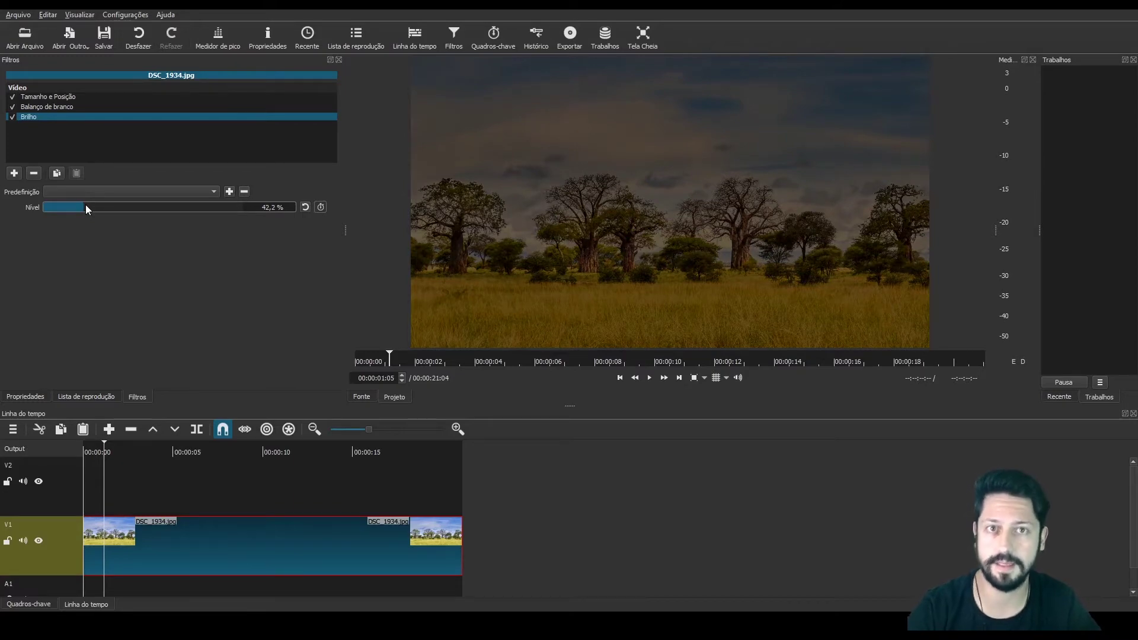
pyautogui.moveTo(85, 204); pyautogui.dragTo(158, 220)
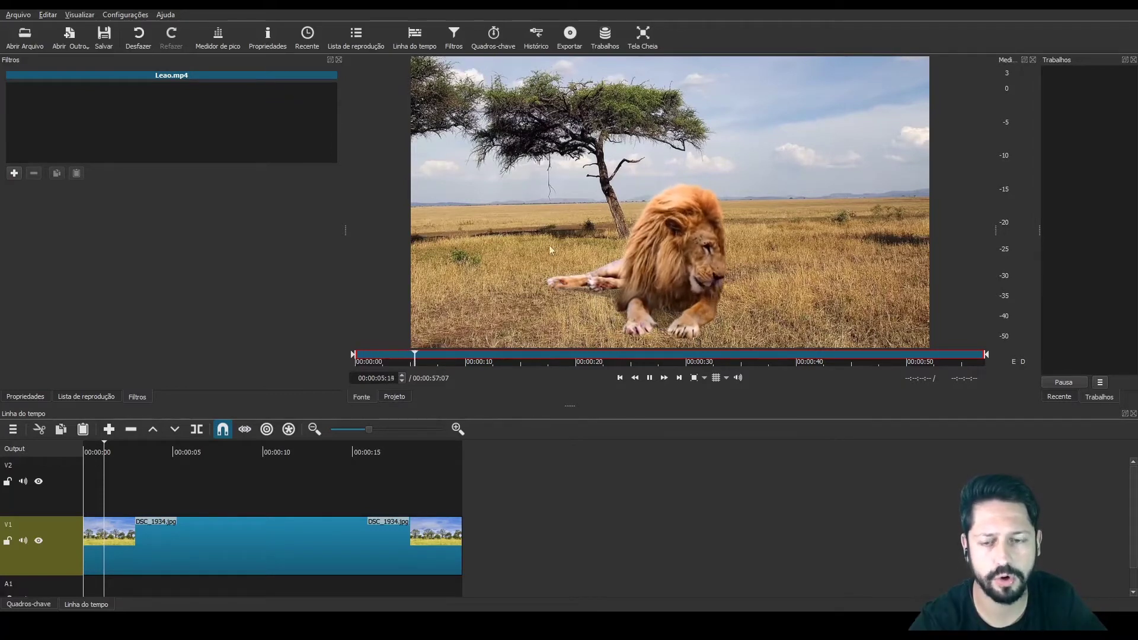
# - Mark the green-screen portion of Leao.mp4 with the in point at 00:00:09:08 and the out point at 00:00:29:28
pyautogui.click(422, 354)
pyautogui.moveTo(450, 360); pyautogui.dragTo(487, 354)
pyautogui.click(453, 354)
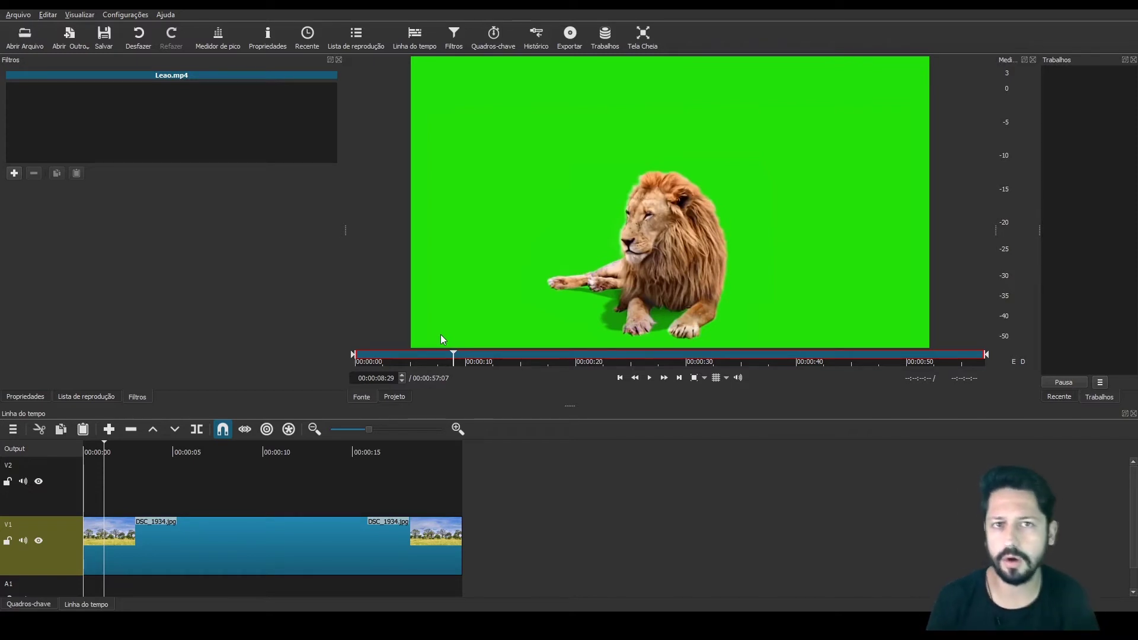
pyautogui.click(466, 358)
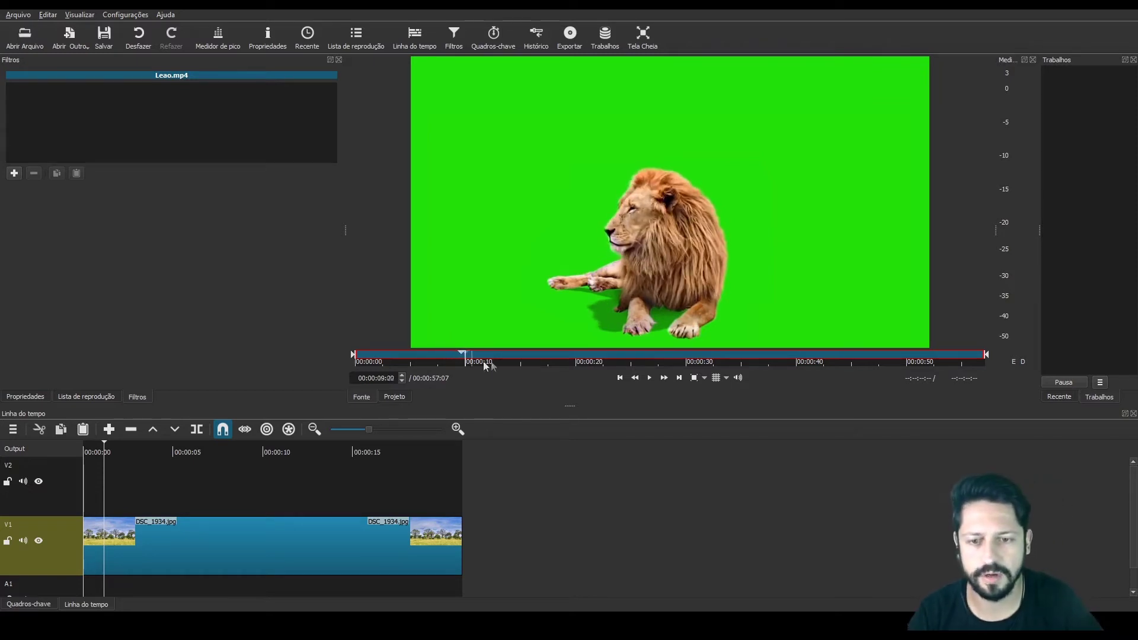
pyautogui.click(440, 356)
pyautogui.press('space')
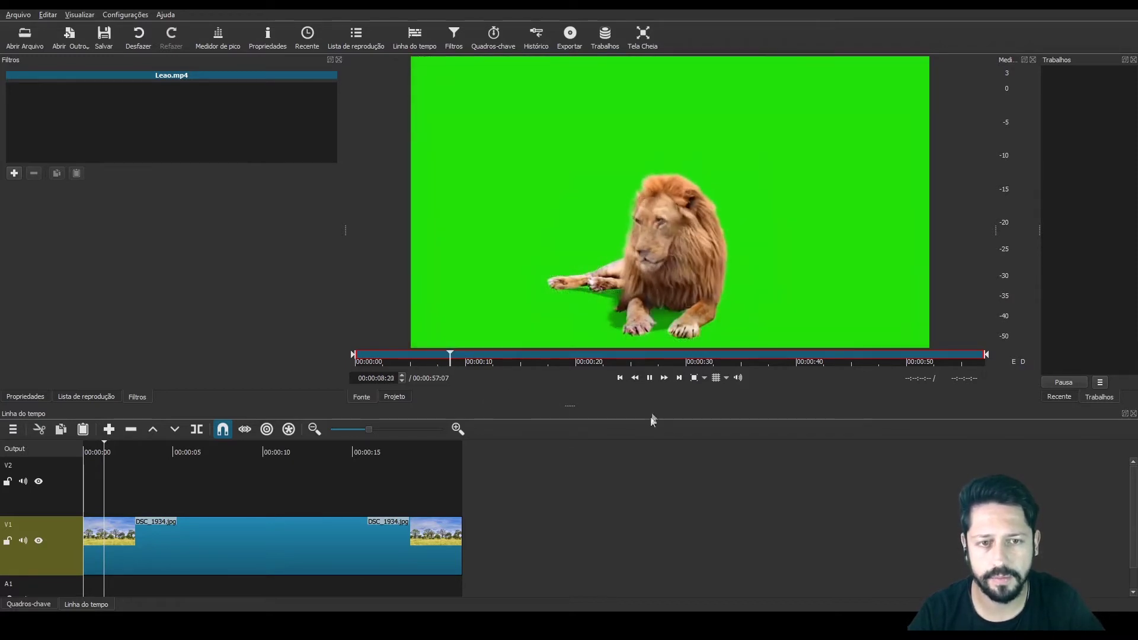
pyautogui.press('space')
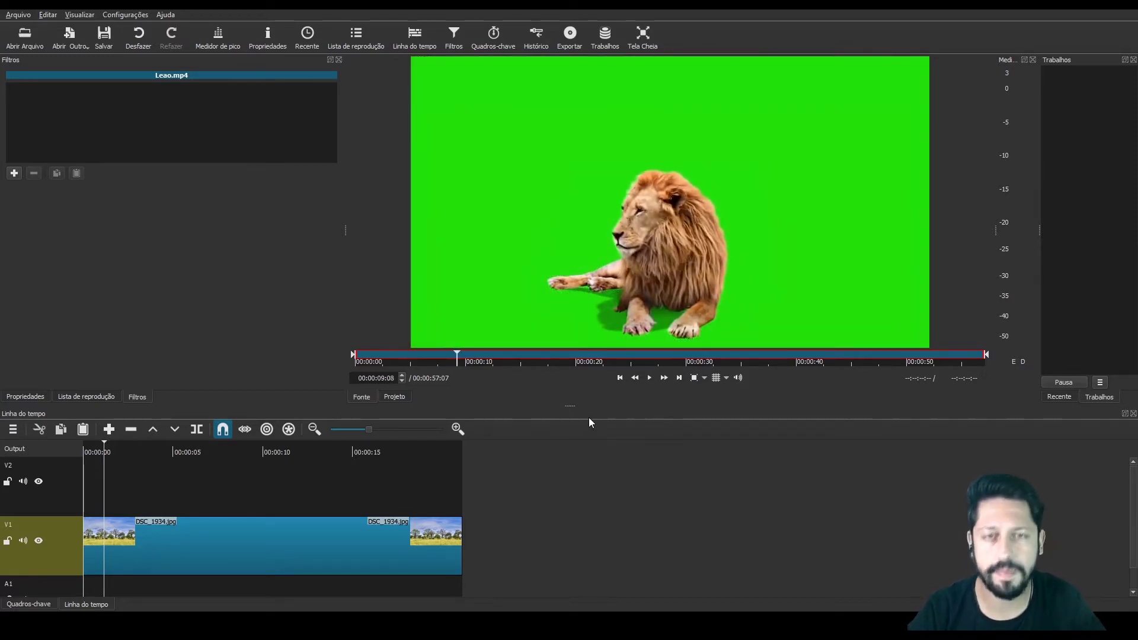
pyautogui.press('i')
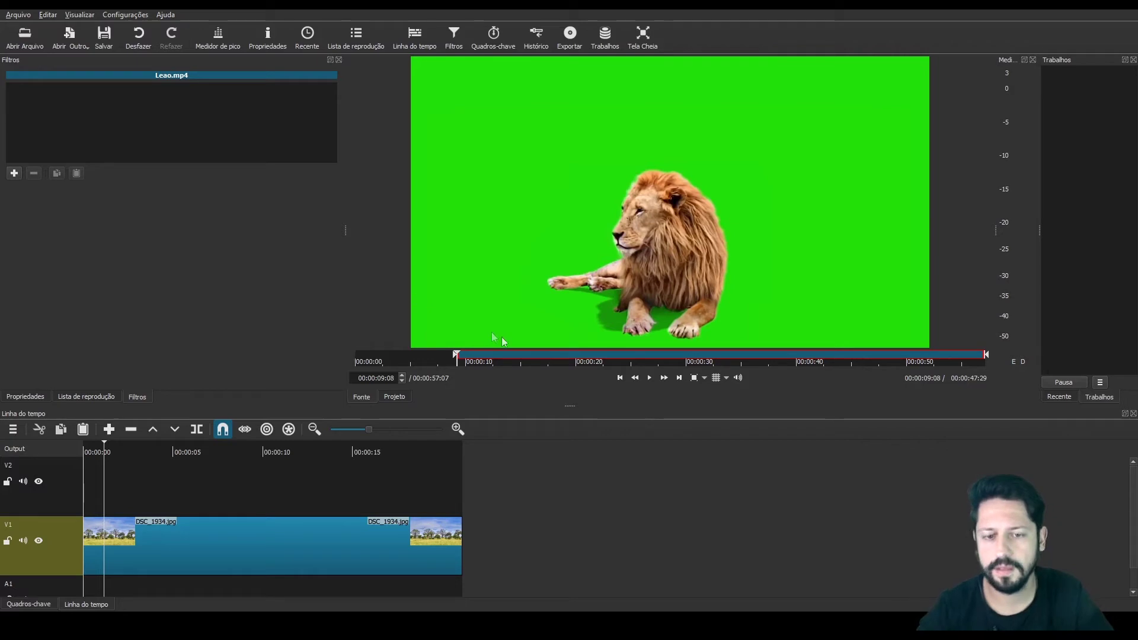
pyautogui.click(684, 357)
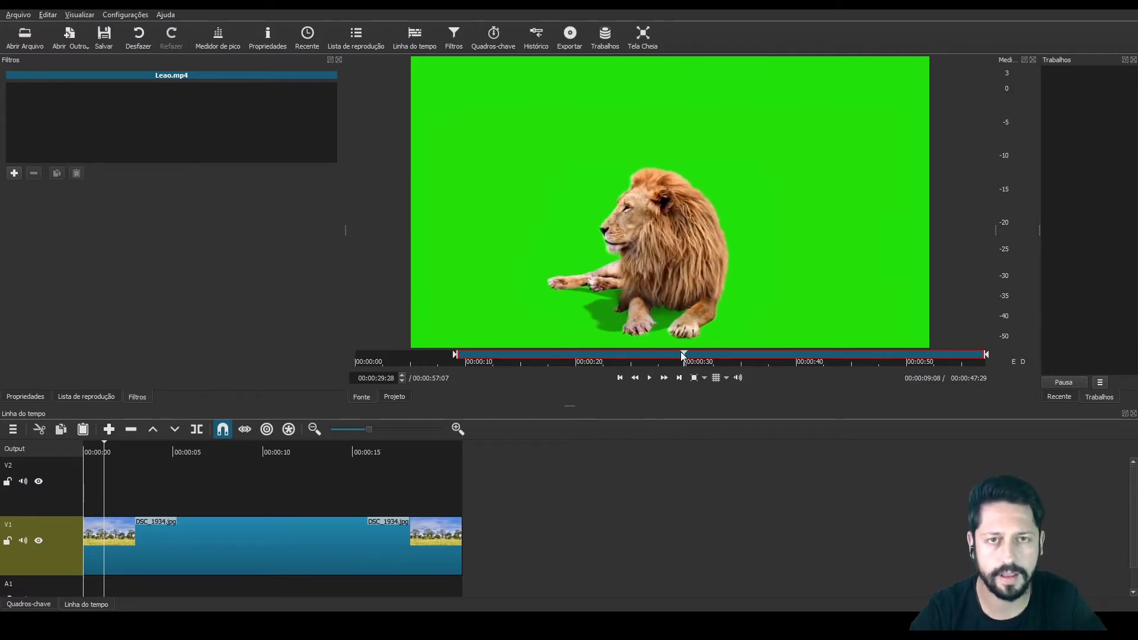
pyautogui.press('o')
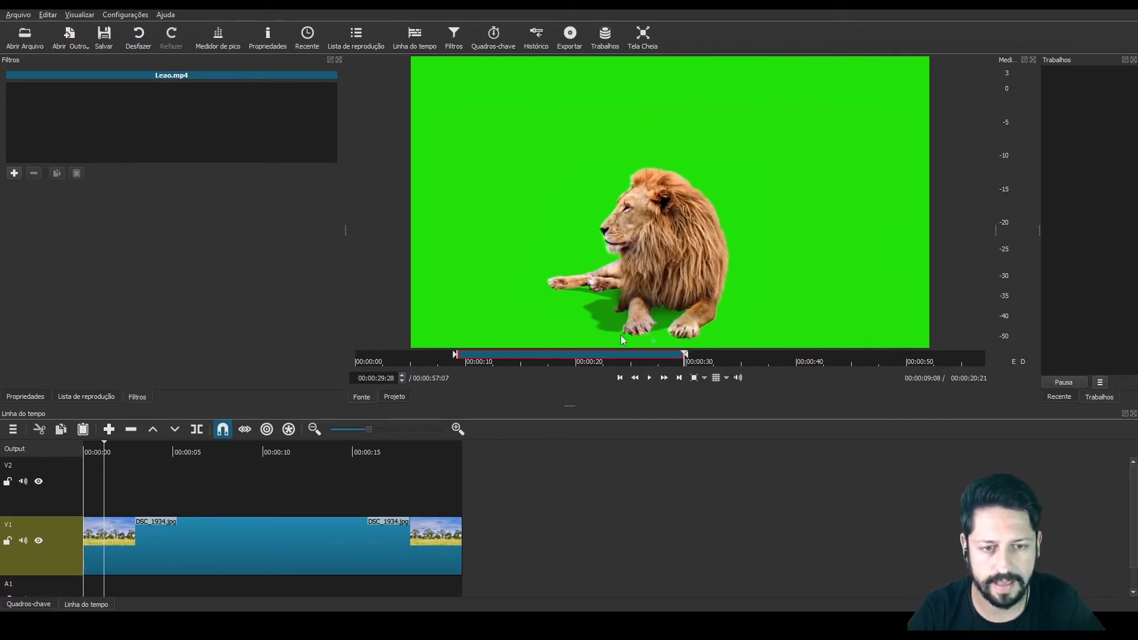
# - Place the marked Leao.mp4 portion at the start of track V2 and extend it to match the image clip's end
pyautogui.moveTo(589, 264); pyautogui.dragTo(89, 484)
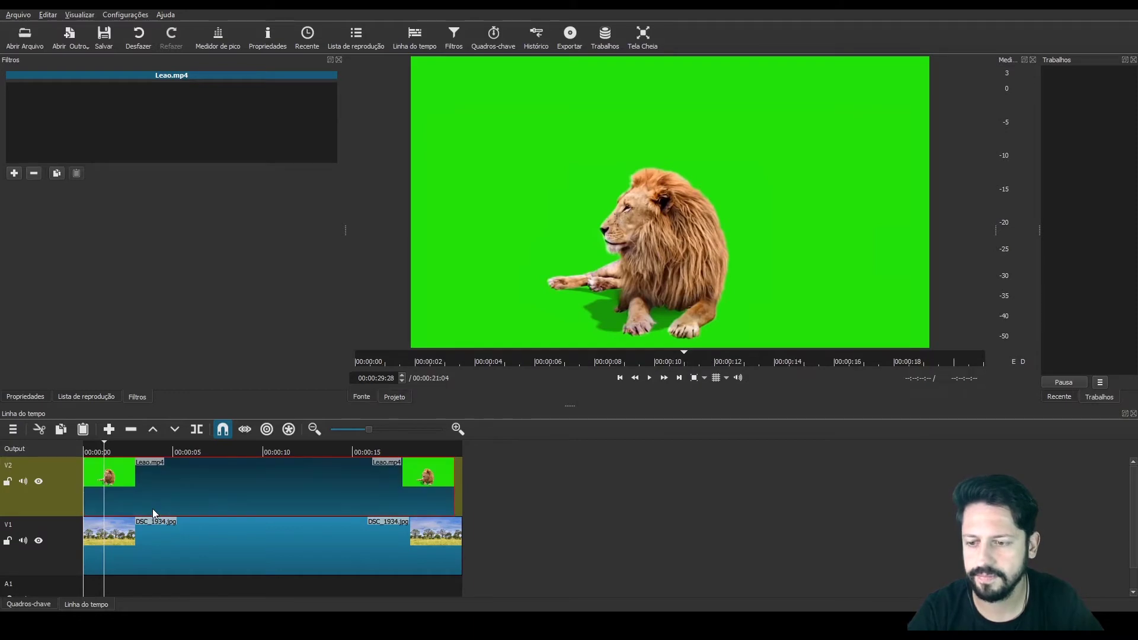
pyautogui.moveTo(456, 501); pyautogui.dragTo(466, 502)
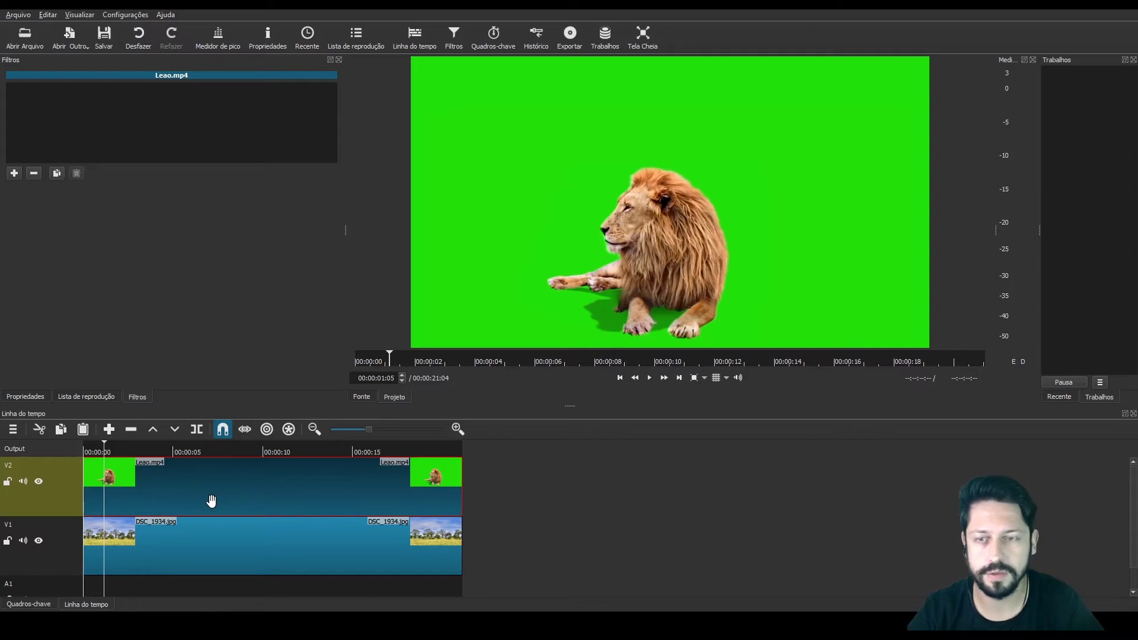
# - Add the Chroma Key: Simples filter to the Leao.mp4 clip and sample its key color from the green background near the lion's paws
pyautogui.click(14, 173)
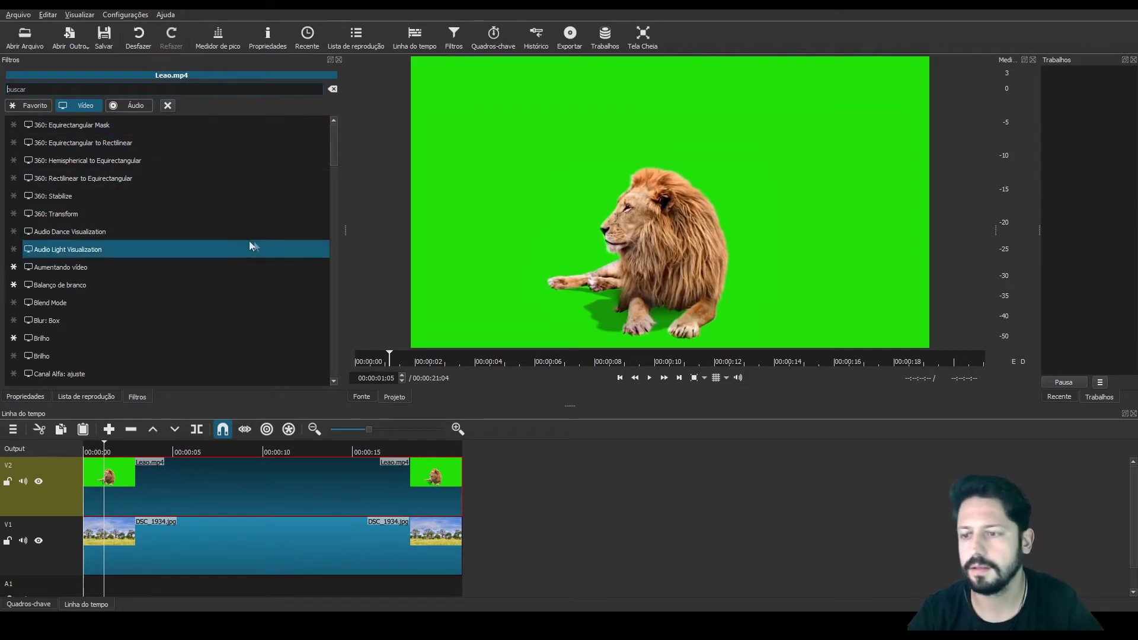
pyautogui.scroll(-2, 261, 271)
pyautogui.scroll(-1, 261, 271)
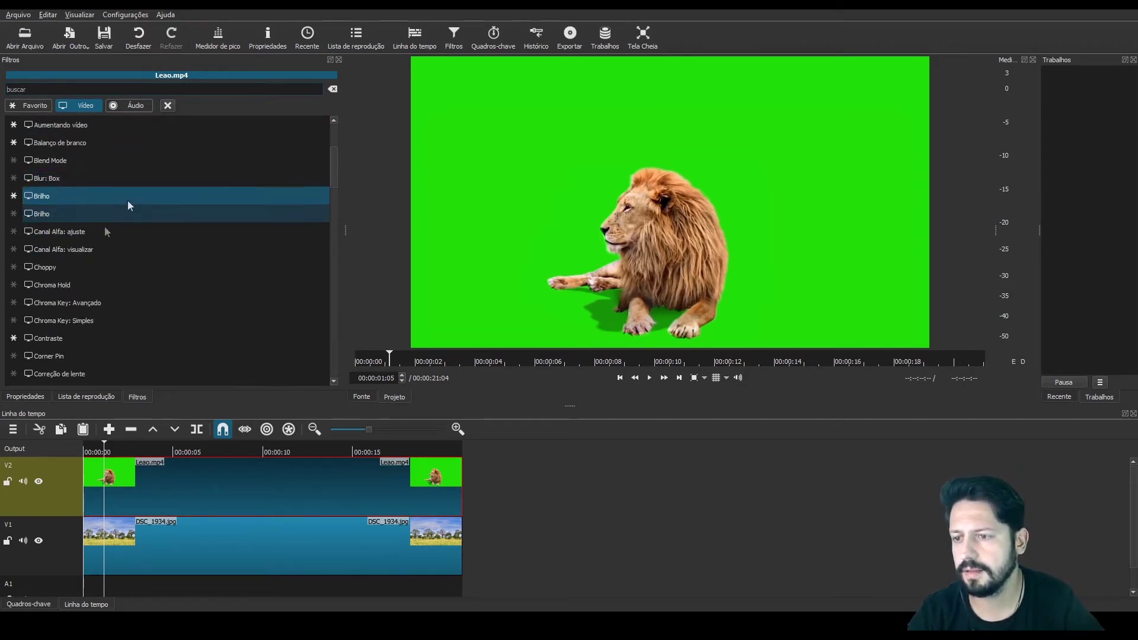
pyautogui.click(69, 321)
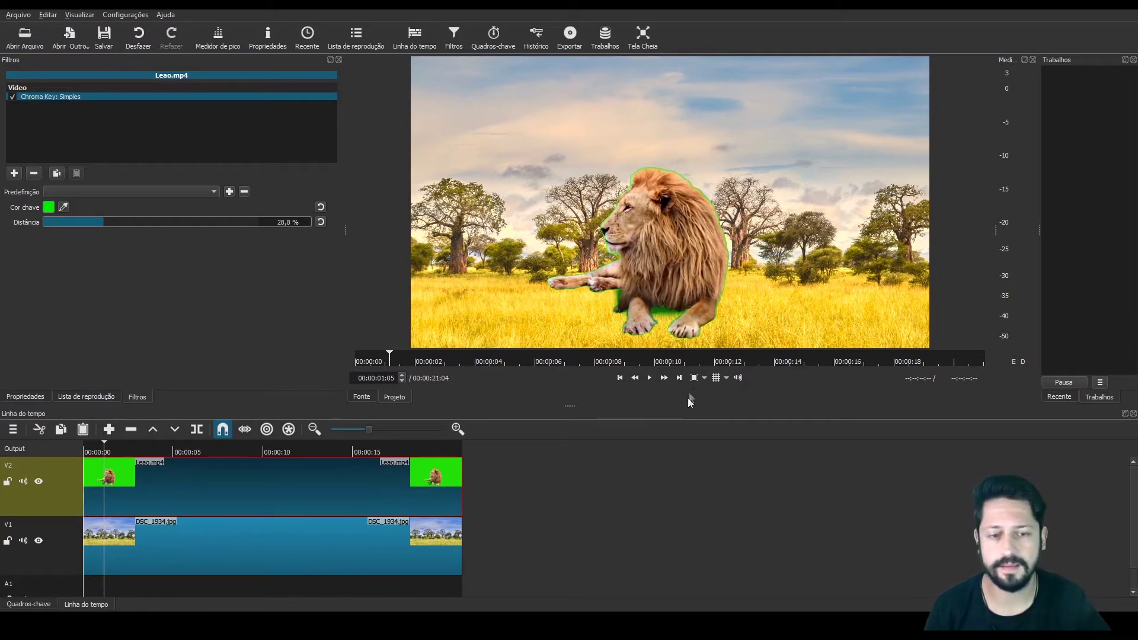
pyautogui.click(64, 207)
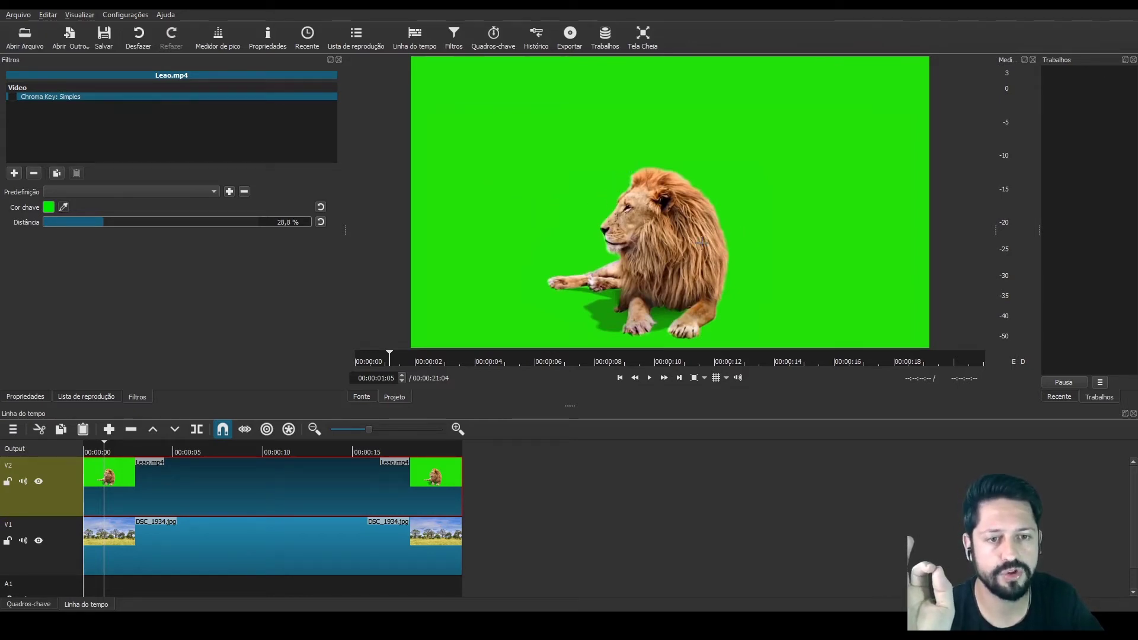
pyautogui.click(564, 295)
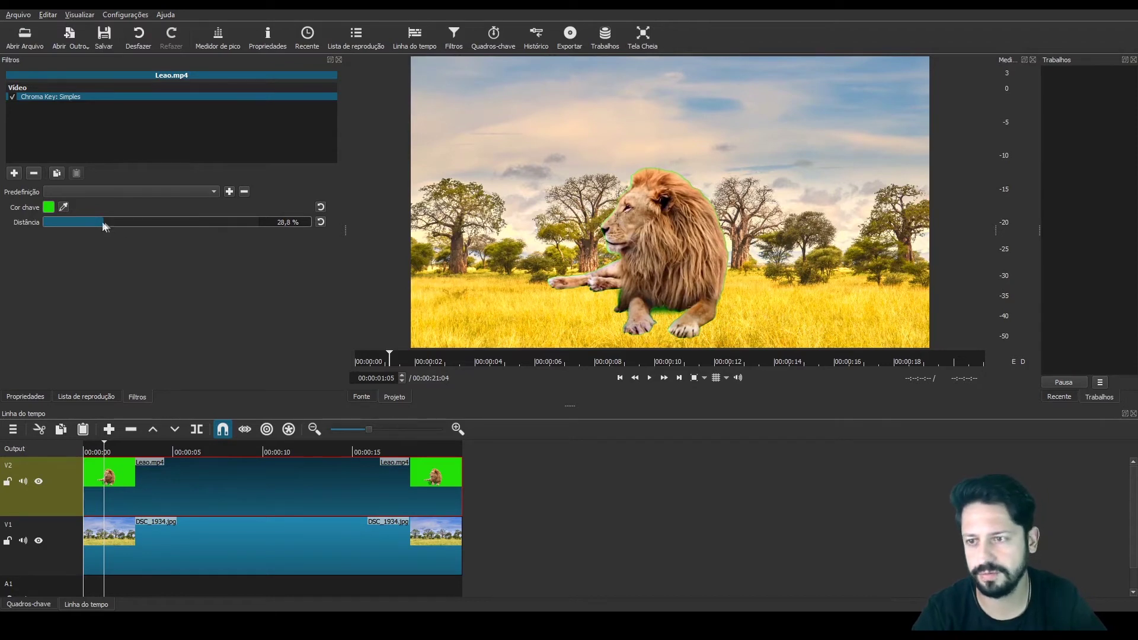
# - Adjust the lion clip's chroma key Distância to 40,1 % and play the result to check the edges
pyautogui.moveTo(114, 223); pyautogui.dragTo(73, 233)
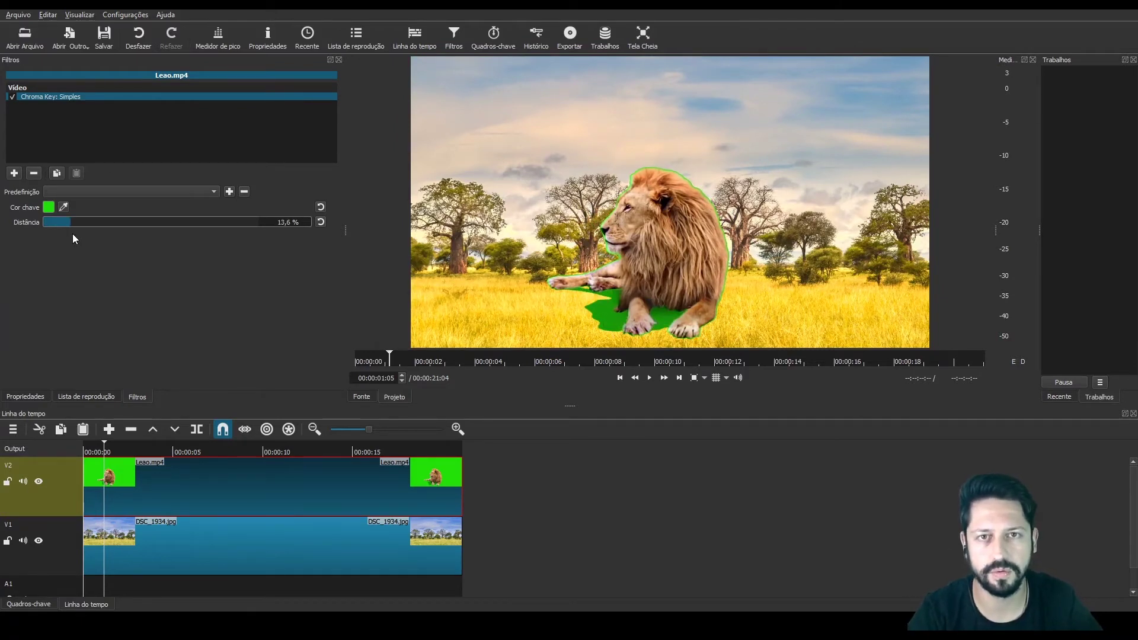
pyautogui.moveTo(72, 234); pyautogui.dragTo(131, 226)
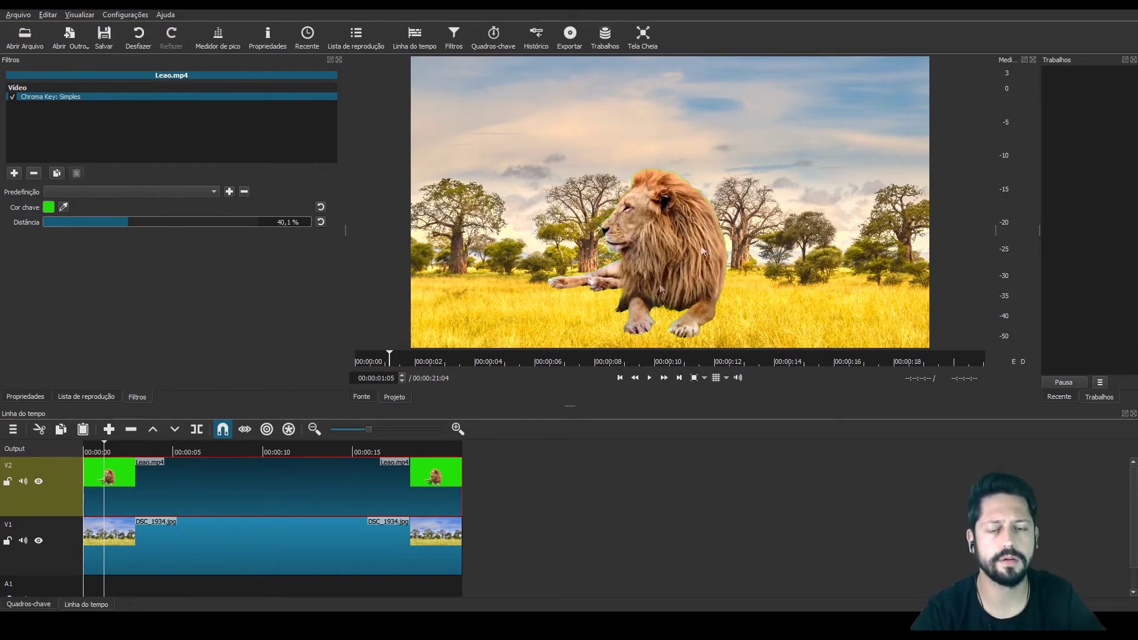
pyautogui.press('space')
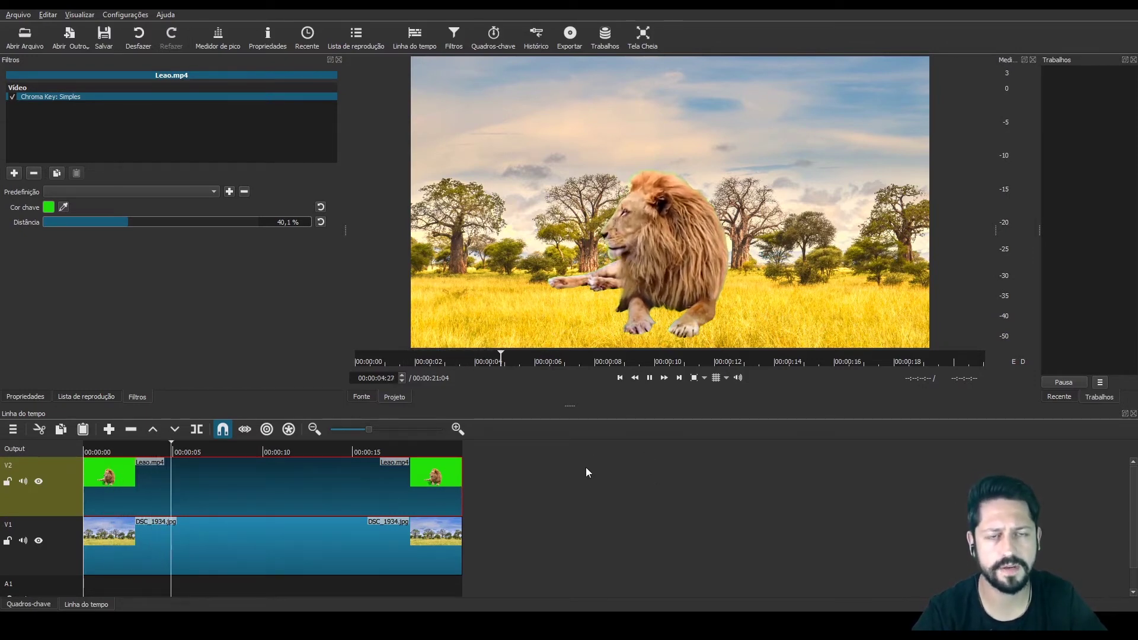
pyautogui.press('space')
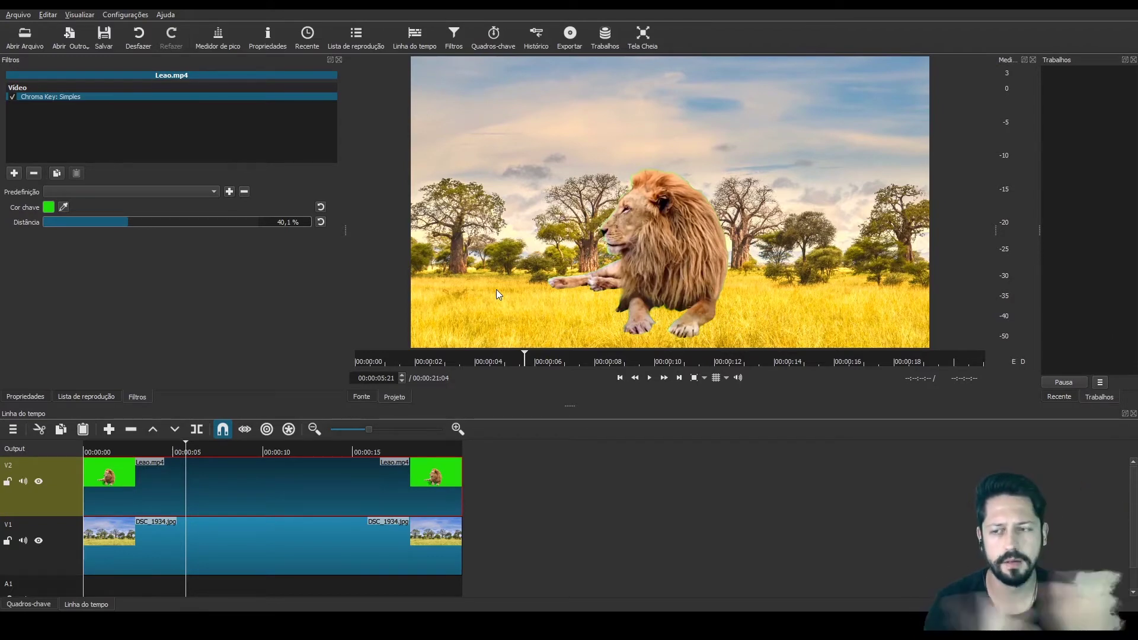
# - Add the Tamanho e Posição filter to the lion clip, scale it to about 1323 x 744 and place it at about 1051, 417
pyautogui.click(14, 172)
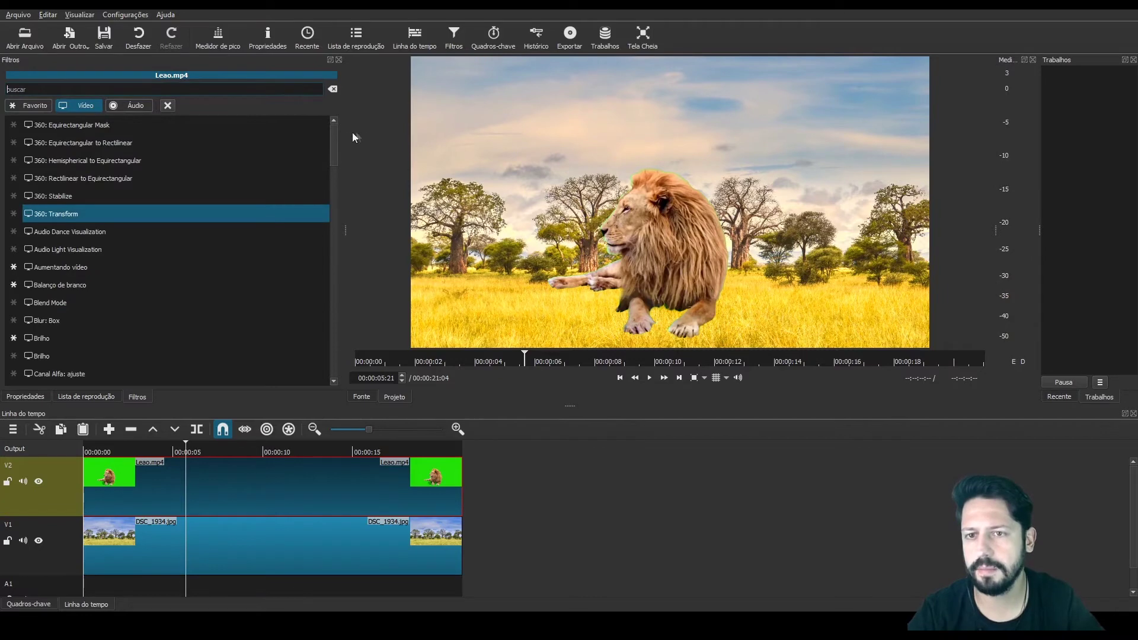
pyautogui.moveTo(332, 145); pyautogui.dragTo(323, 351)
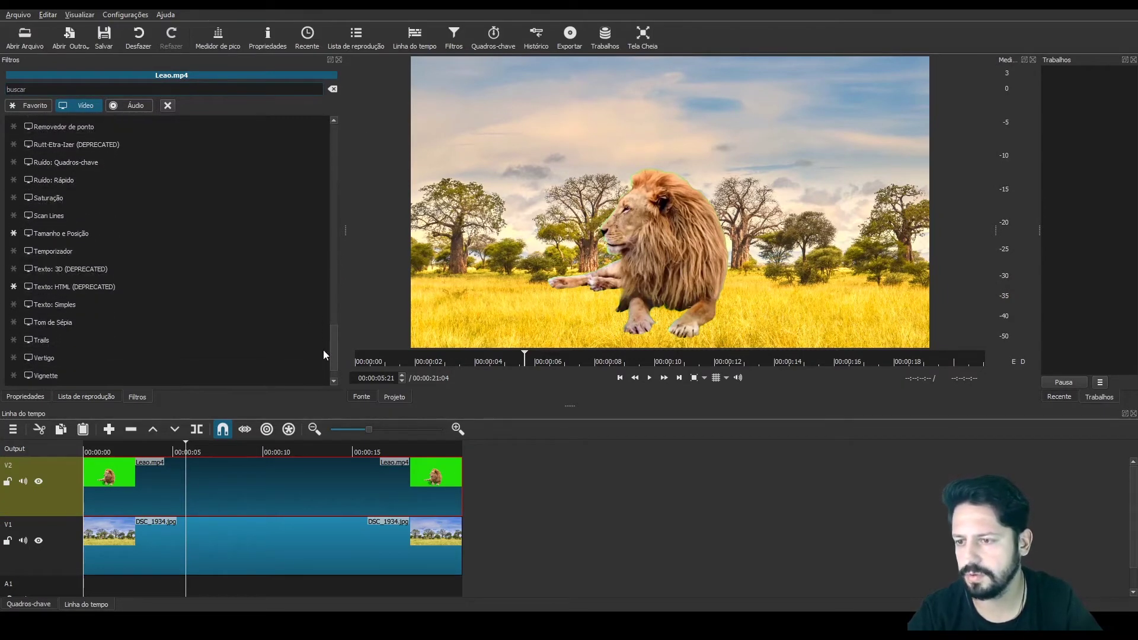
pyautogui.click(72, 232)
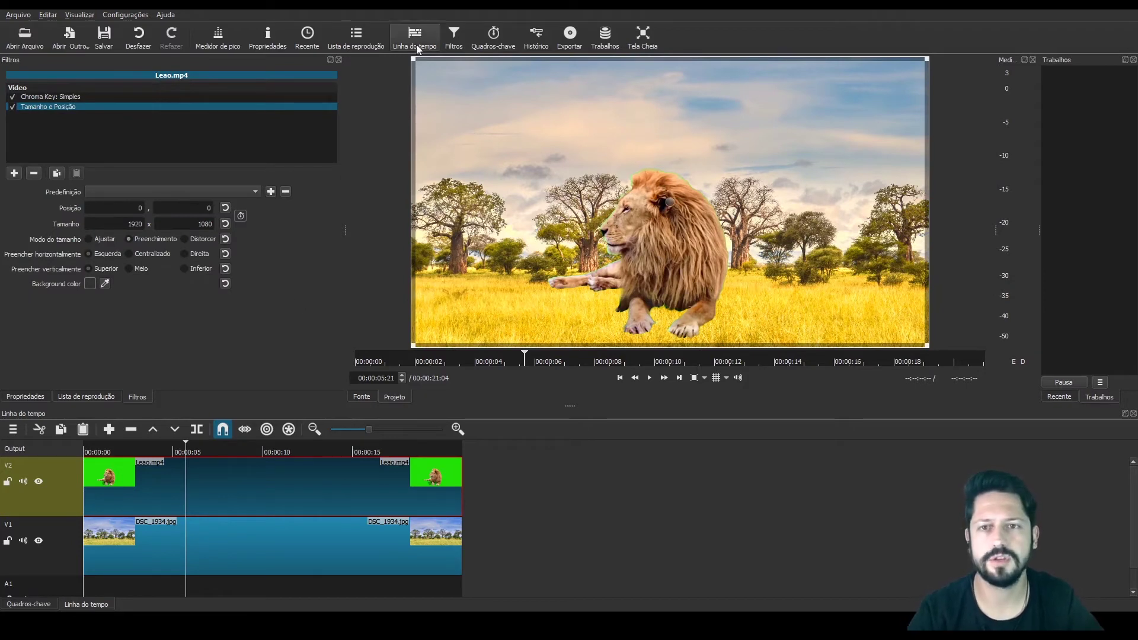
pyautogui.moveTo(413, 60); pyautogui.dragTo(574, 155)
pyautogui.moveTo(750, 251); pyautogui.dragTo(884, 271)
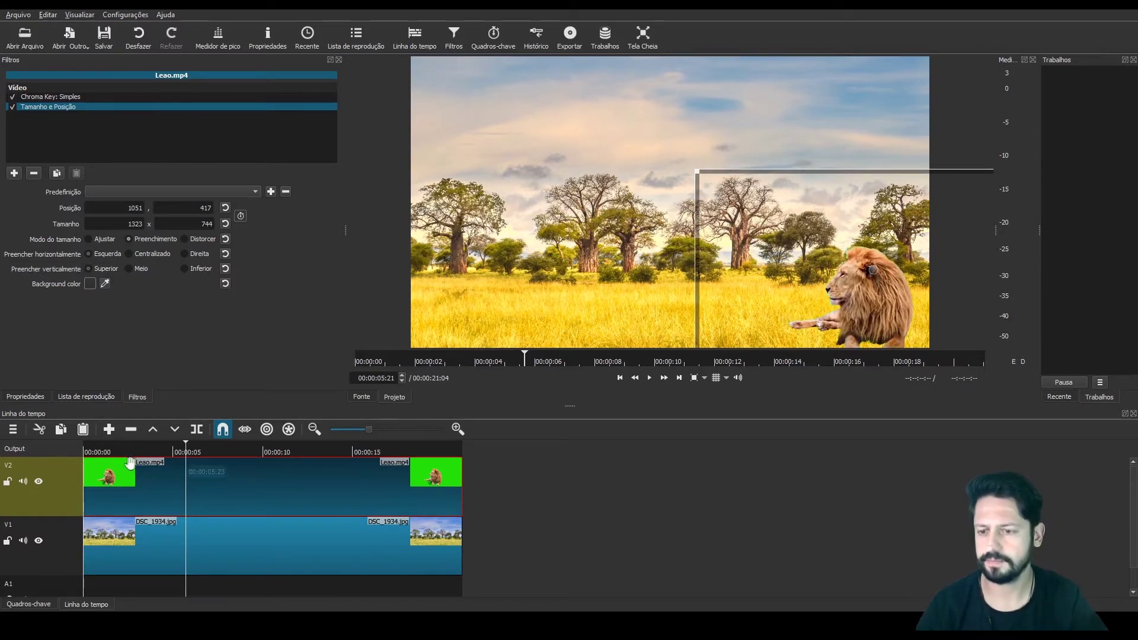
# - Play the lion composite from the start of the timeline and pause at about 00:00:05:06
pyautogui.click(84, 453)
pyautogui.press('space')
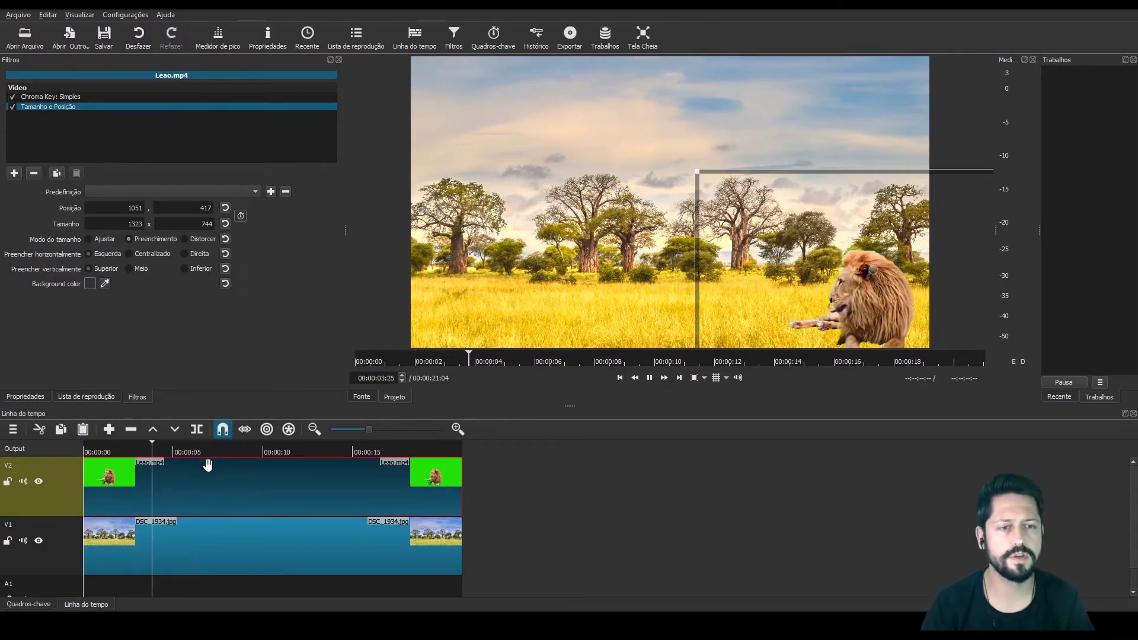
pyautogui.press('space')
pyautogui.press('Left')
pyautogui.press('Left')
pyautogui.press('Left')
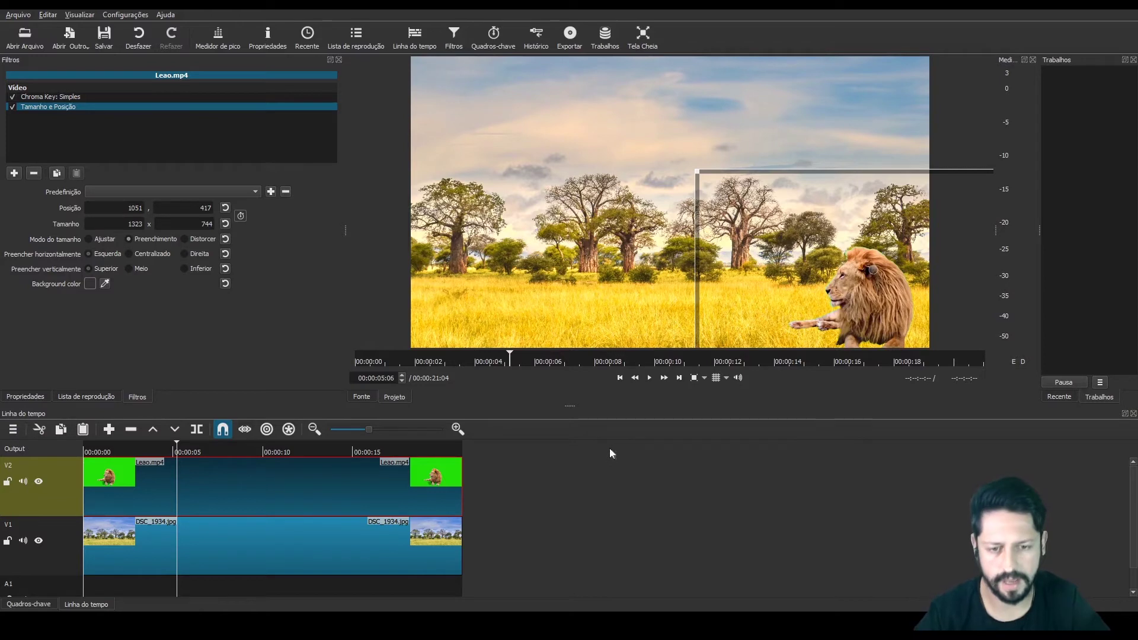
# - Add video track V3 above the lion clip and set the in point of videoplayback.mp4 at 00:00:07:14
pyautogui.hotkey('ctrl', 'i')
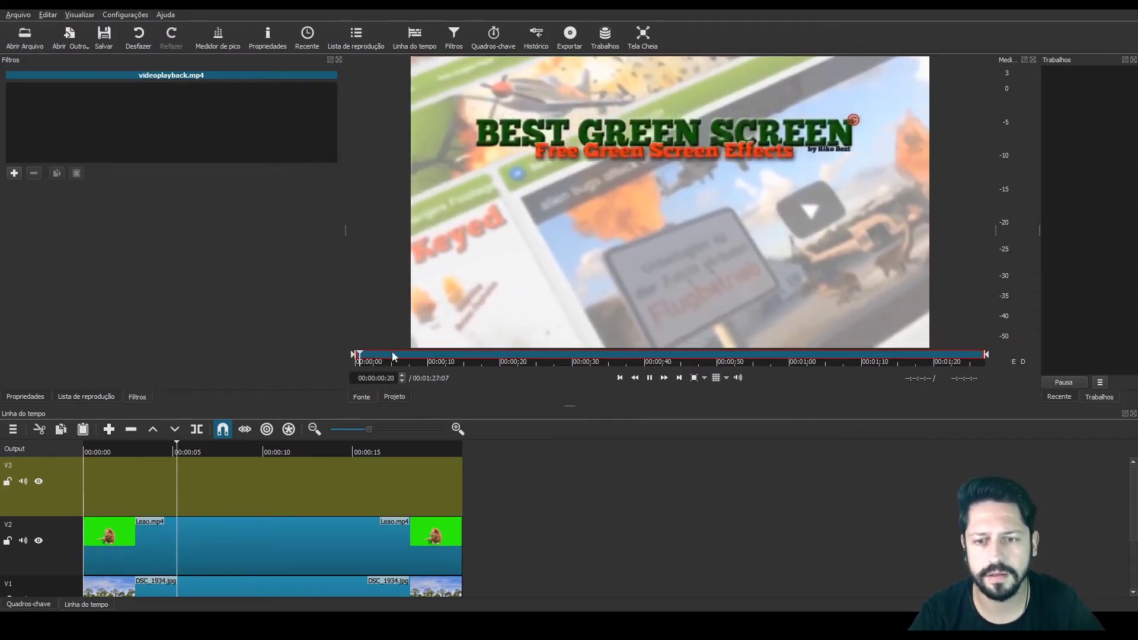
pyautogui.click(421, 357)
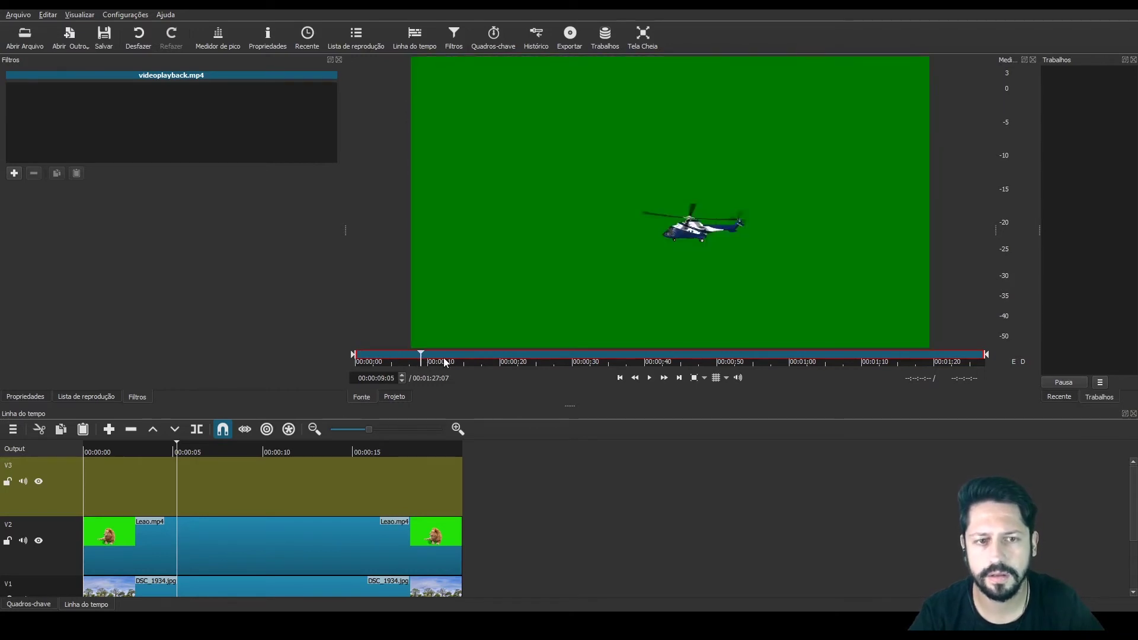
pyautogui.press('space')
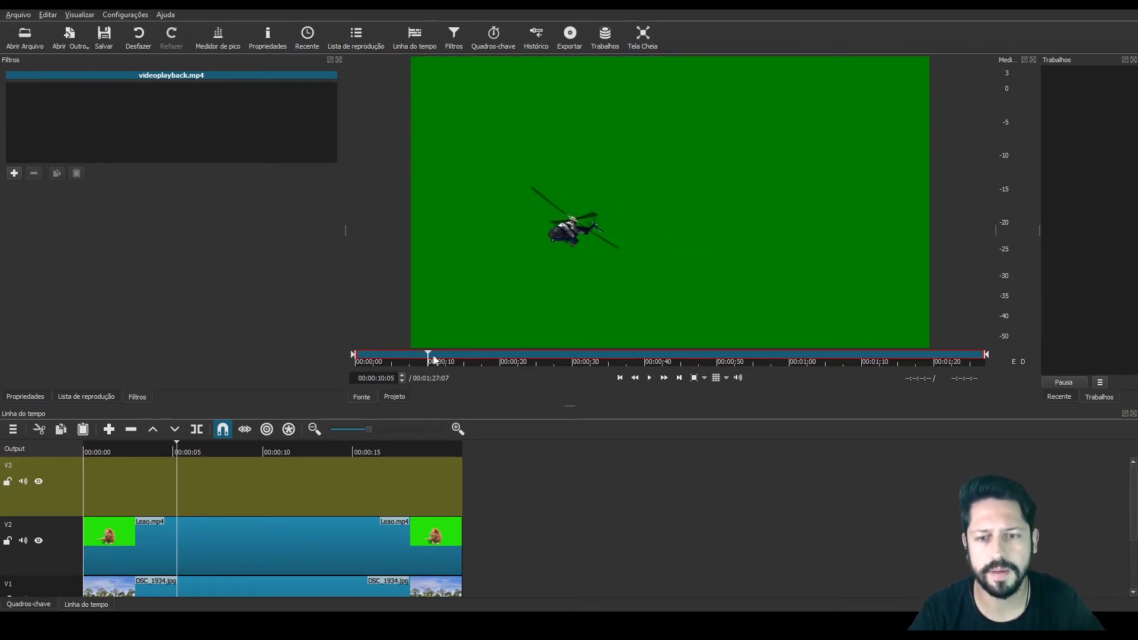
pyautogui.click(412, 358)
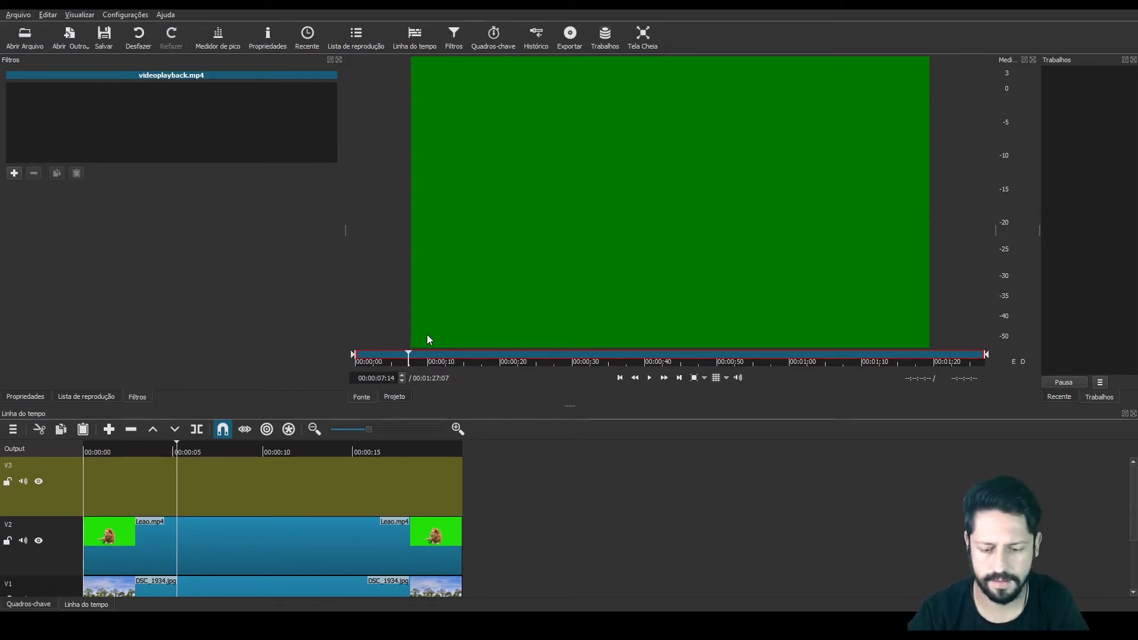
pyautogui.press('i')
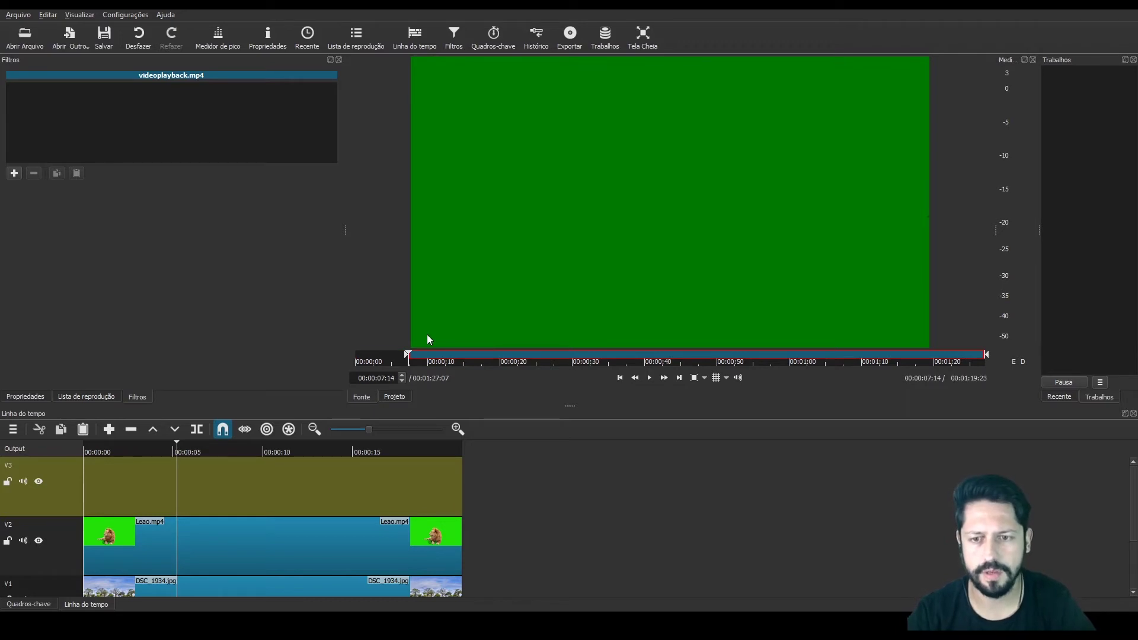
# - Set the out point of videoplayback.mp4 at 00:00:14:26 and place the marked helicopter portion on track V3 from about 4 seconds
pyautogui.press('space')
pyautogui.click(615, 358)
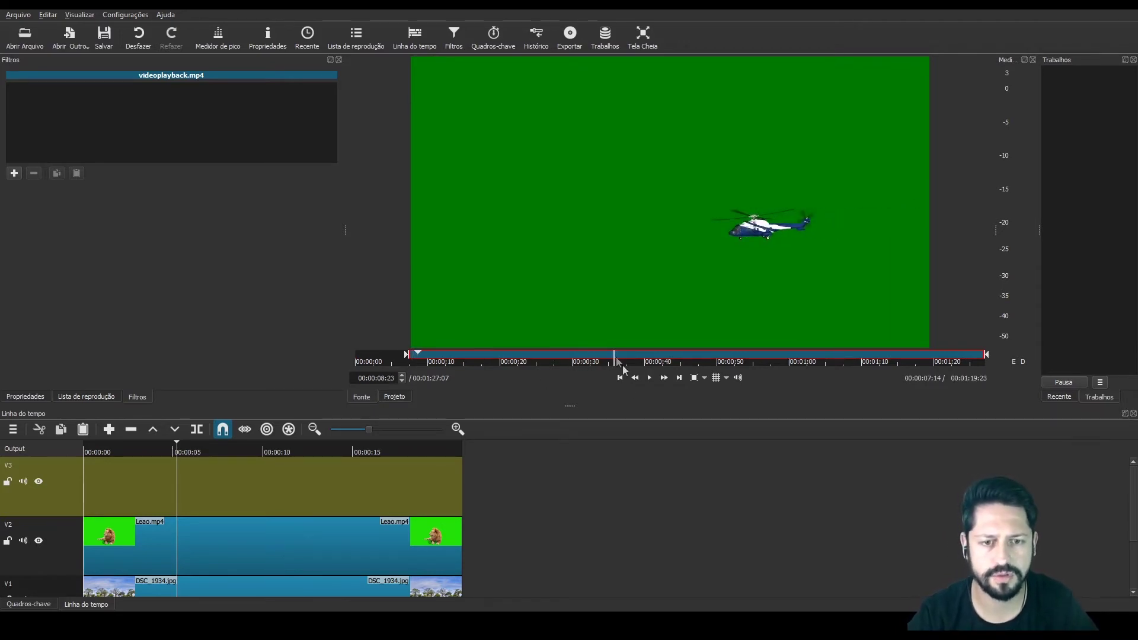
pyautogui.click(421, 354)
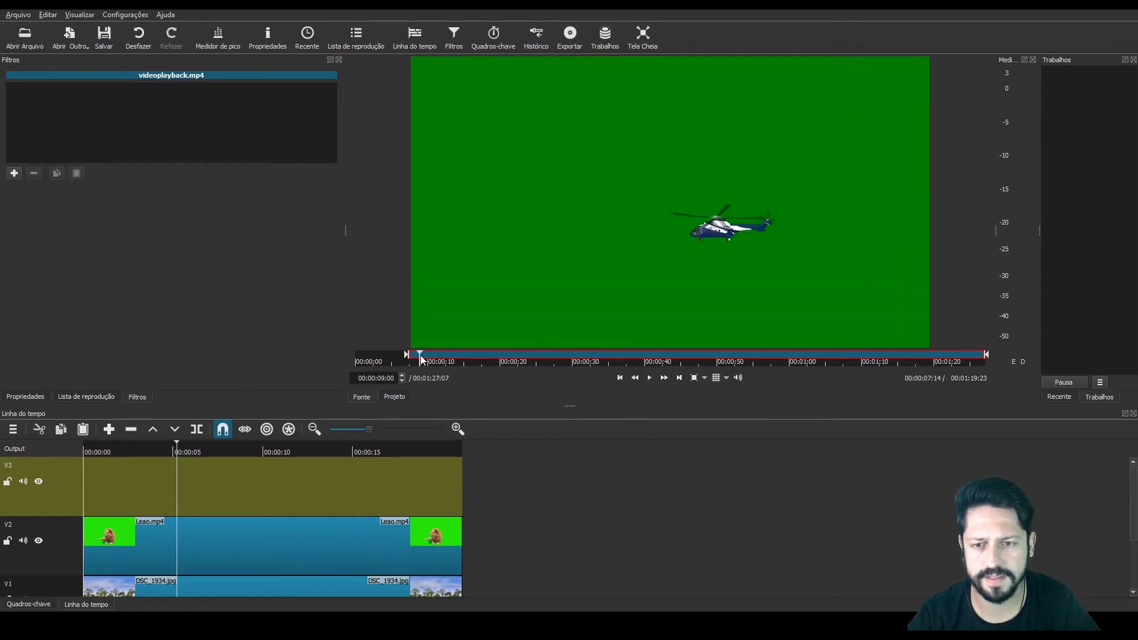
pyautogui.press('space')
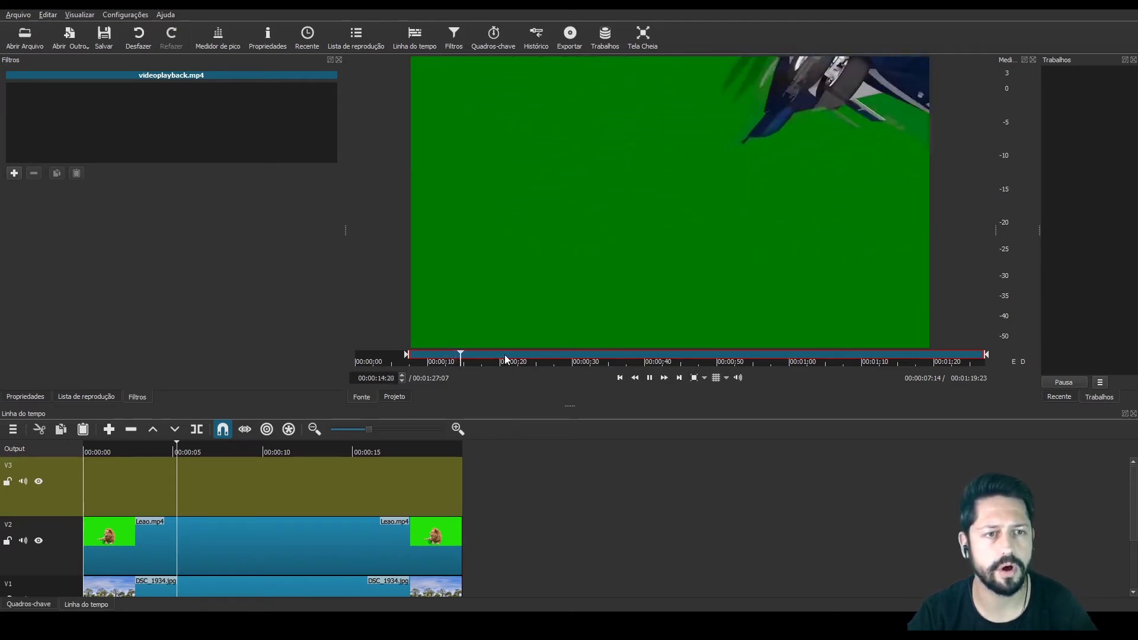
pyautogui.press('space')
pyautogui.press('Left')
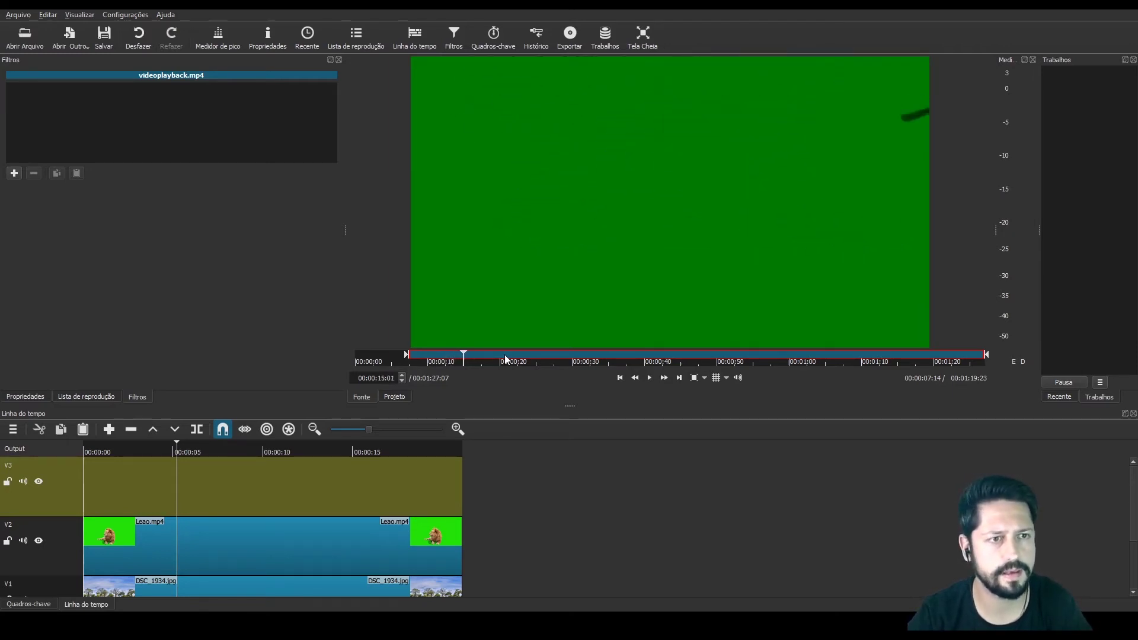
pyautogui.press('Left')
pyautogui.press('Left')
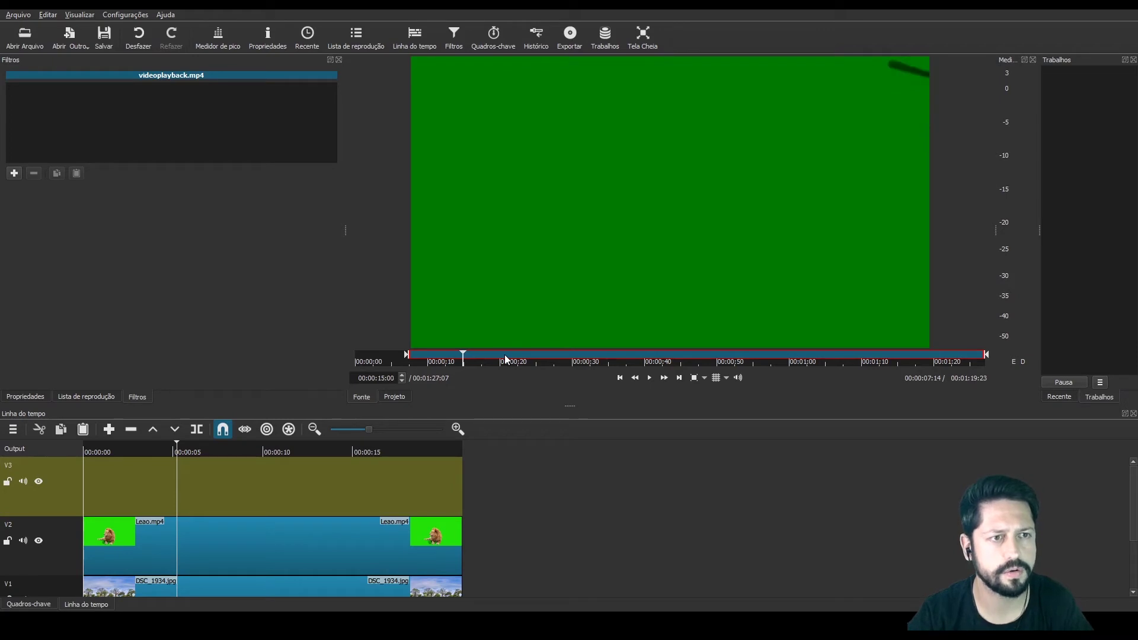
pyautogui.press('Left')
pyautogui.press('Left')
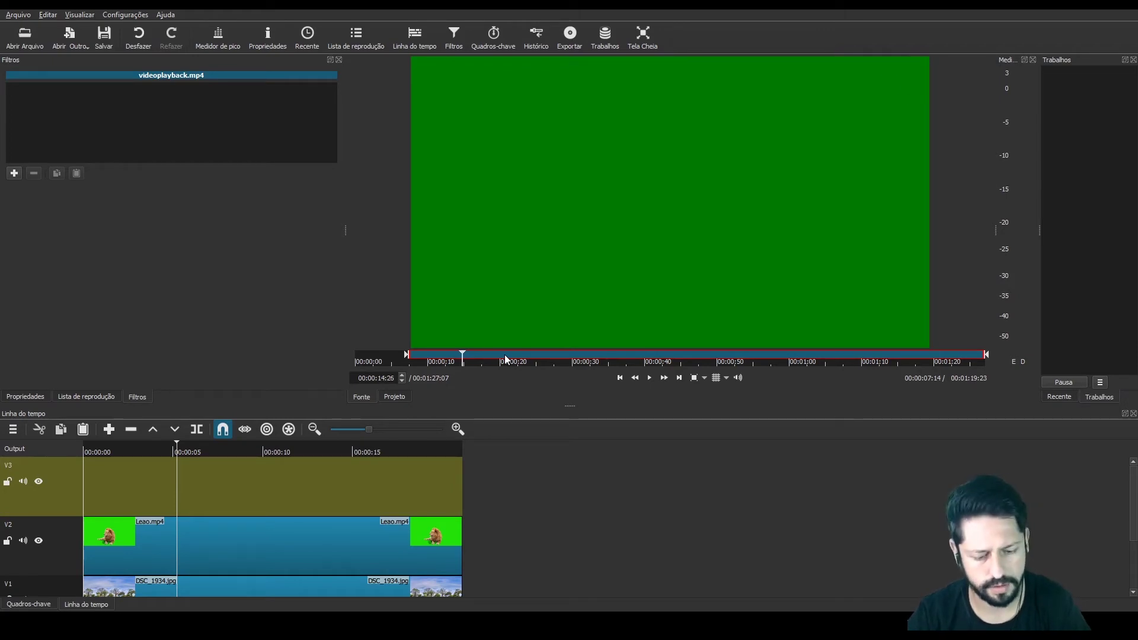
pyautogui.press('o')
pyautogui.moveTo(478, 329); pyautogui.dragTo(159, 475)
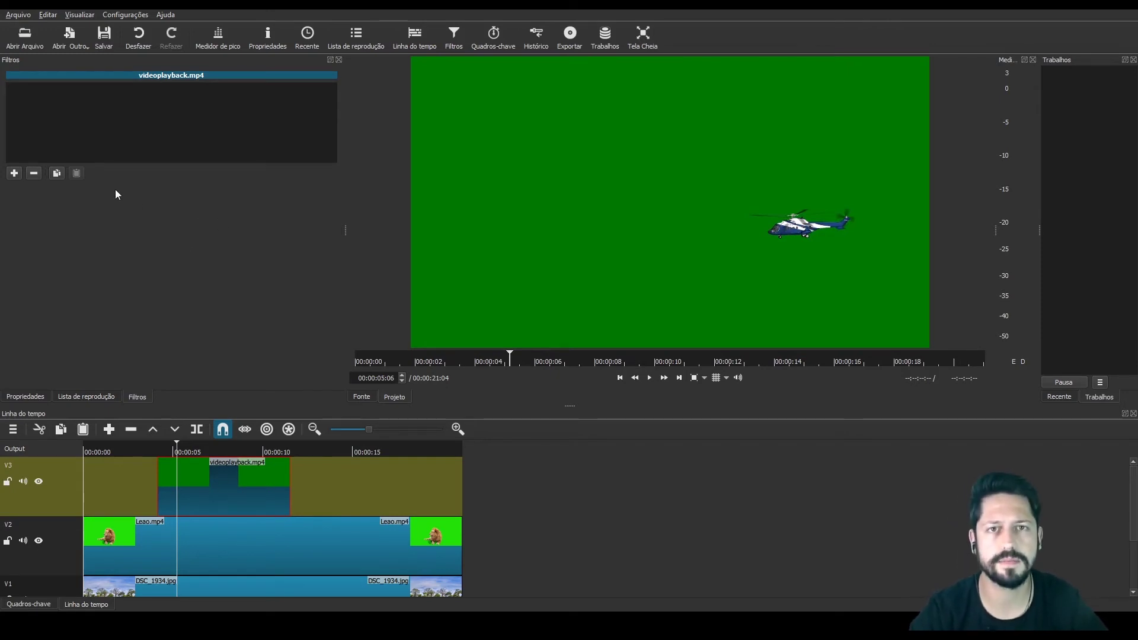
# - Add Chroma Key: Simples to the helicopter clip, sample its dark green background as key color and set Distância to 6,8 %
pyautogui.click(13, 173)
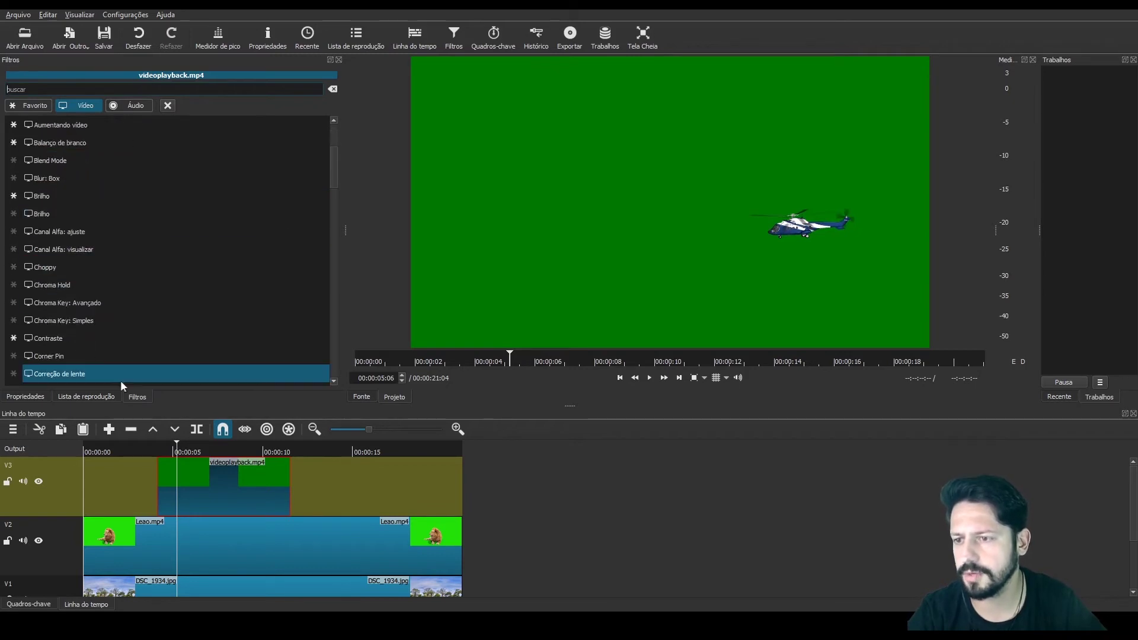
pyautogui.click(86, 322)
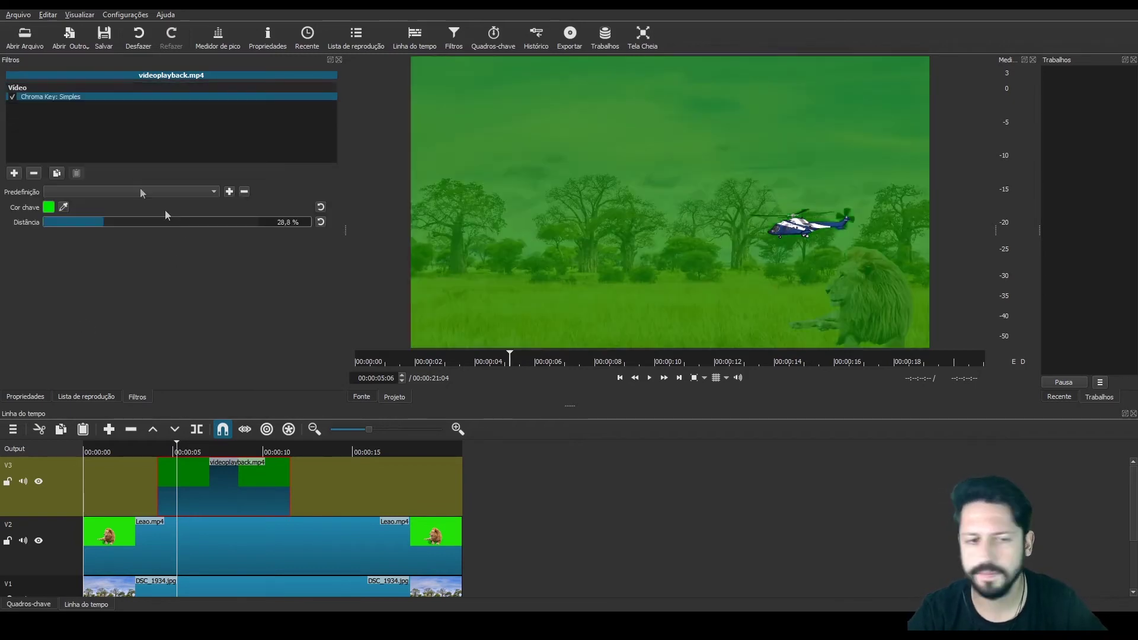
pyautogui.click(64, 208)
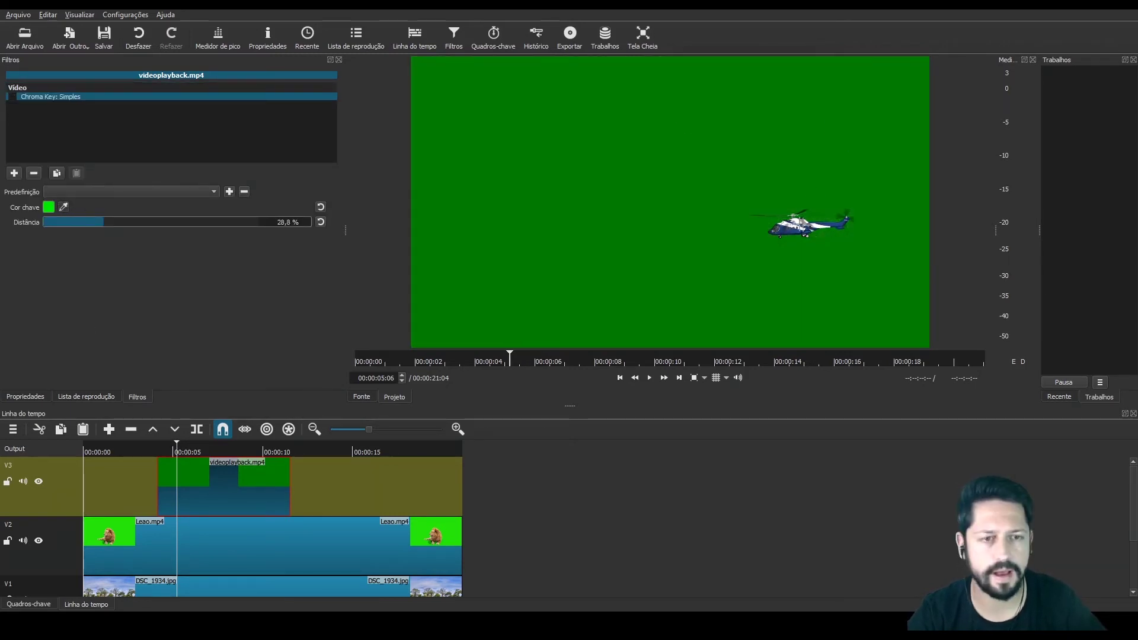
pyautogui.click(758, 229)
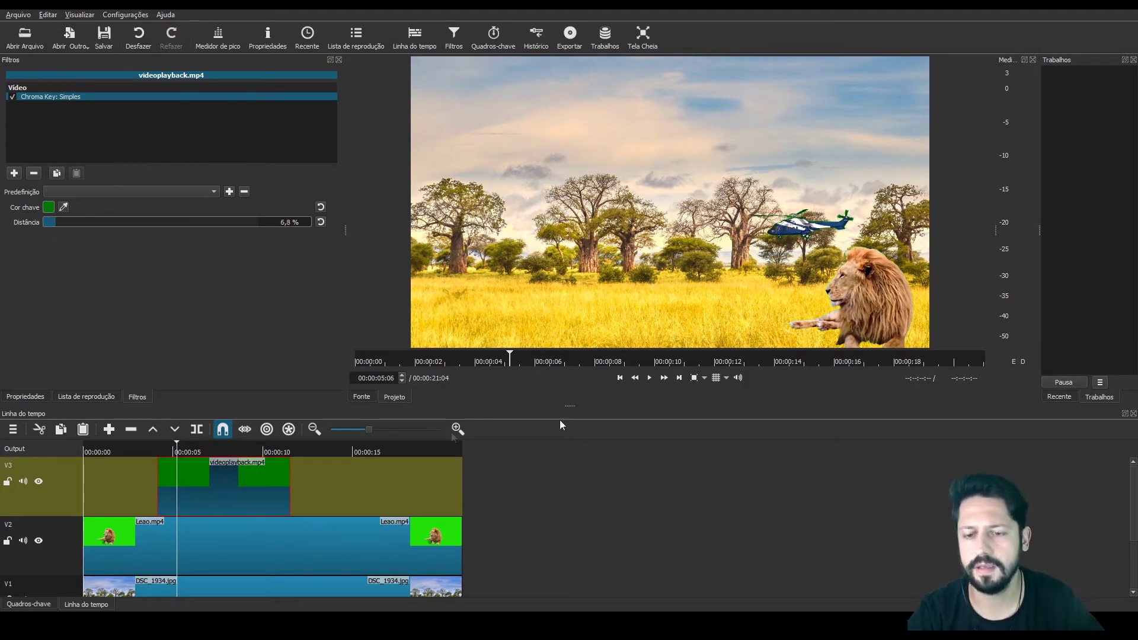
# - Play the helicopter flying over the savanna and stop near the end of the V3 clip at 00:00:11:14
pyautogui.press('space')
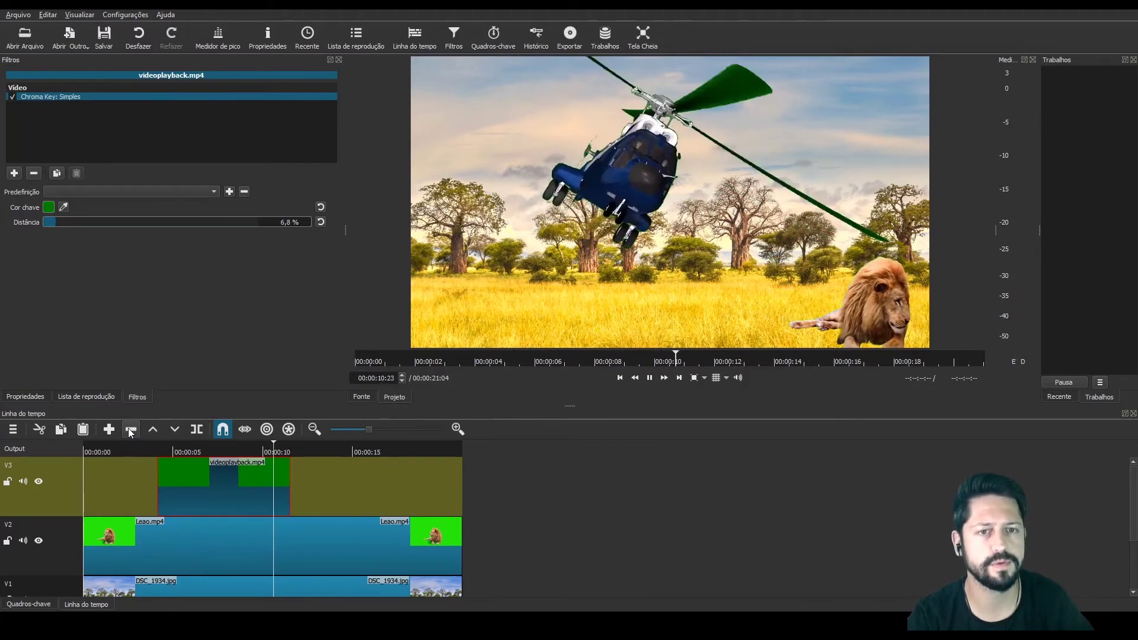
pyautogui.press('space')
pyautogui.press('Left')
pyautogui.press('Left')
pyautogui.press('Left')
pyautogui.press('Left')
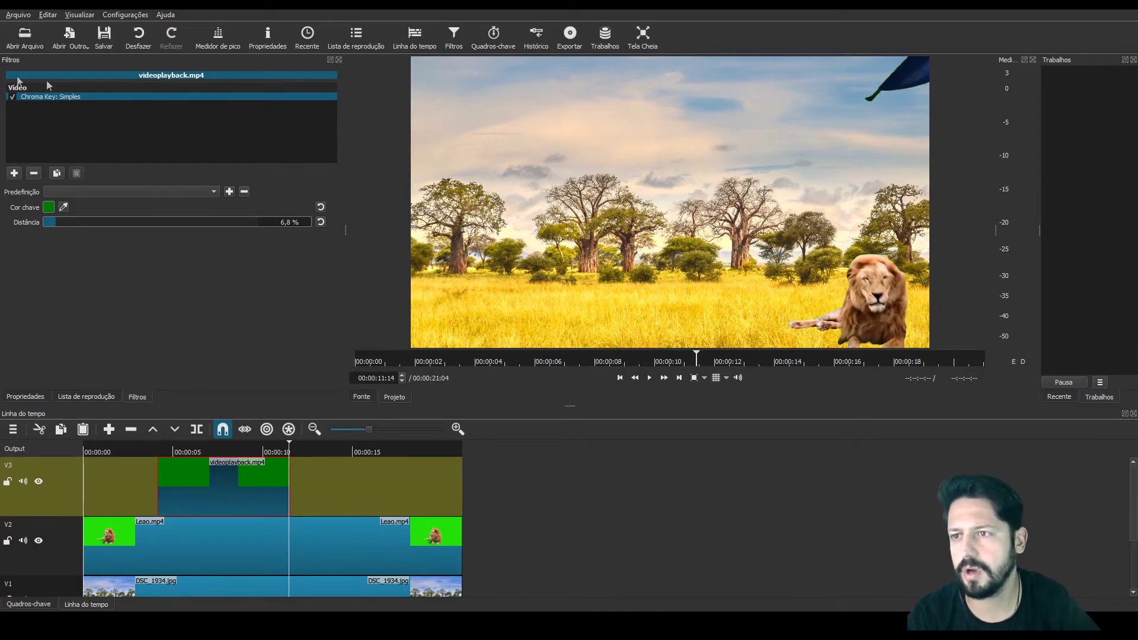
# - Add Tamanho e Posição to the helicopter clip and move the helicopter up into the sky at position 7, -316
pyautogui.click(17, 177)
pyautogui.scroll(-5, 112, 301)
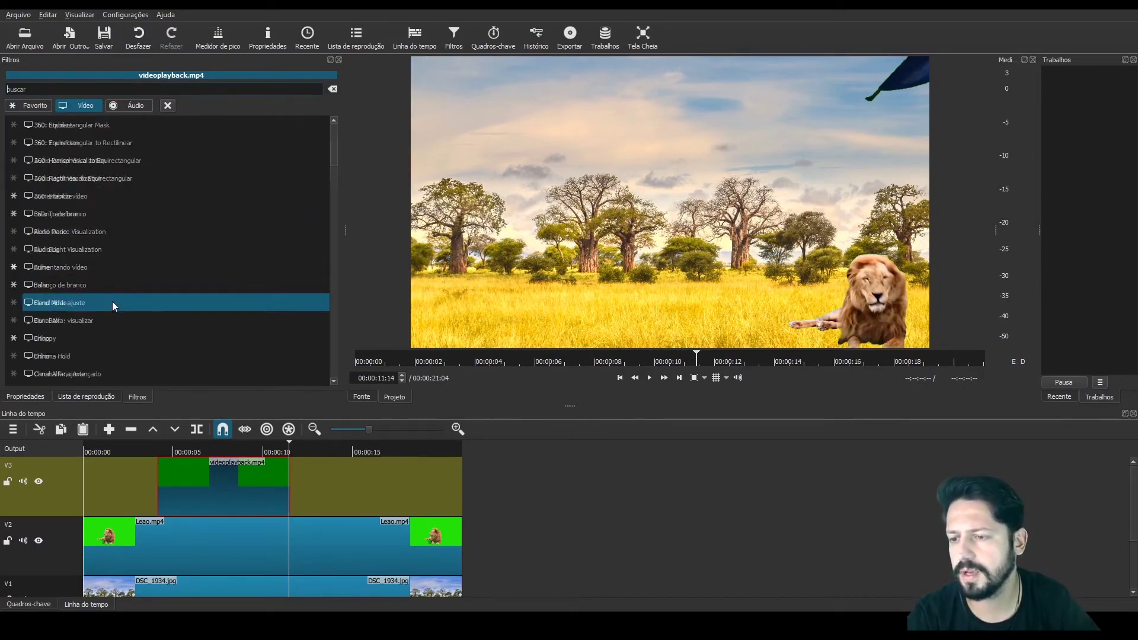
pyautogui.scroll(-10, 112, 301)
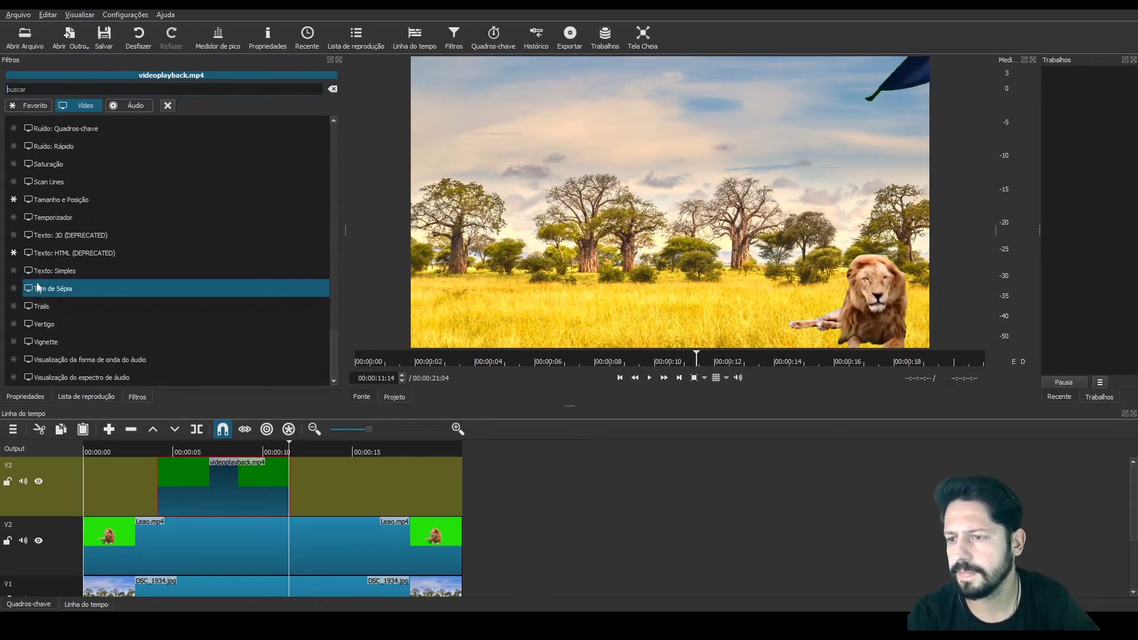
pyautogui.click(70, 201)
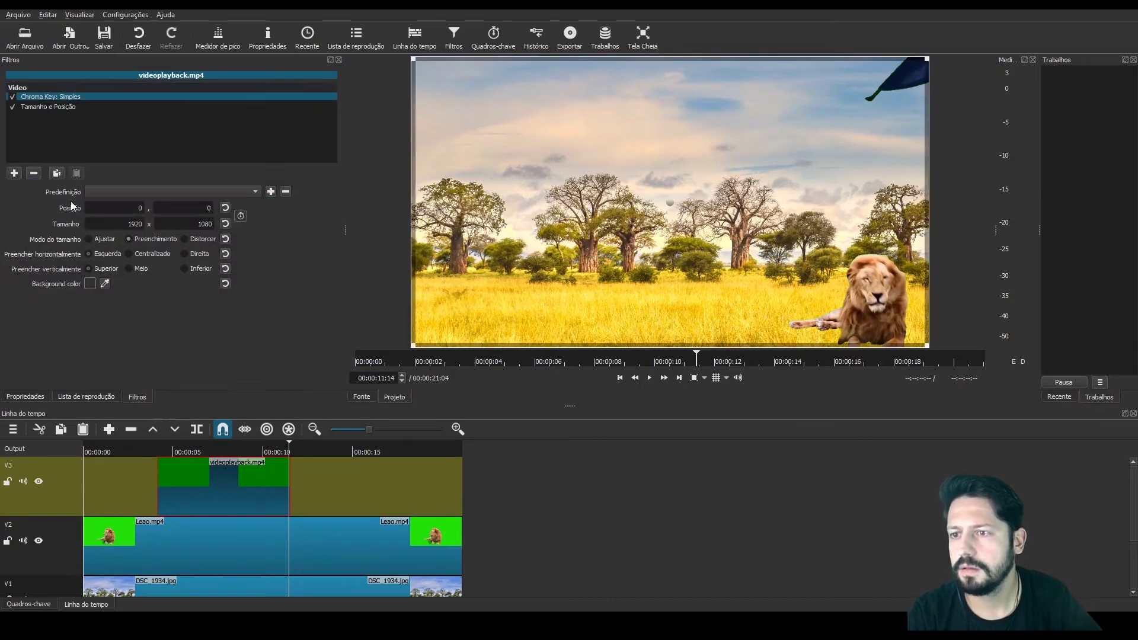
pyautogui.click(186, 449)
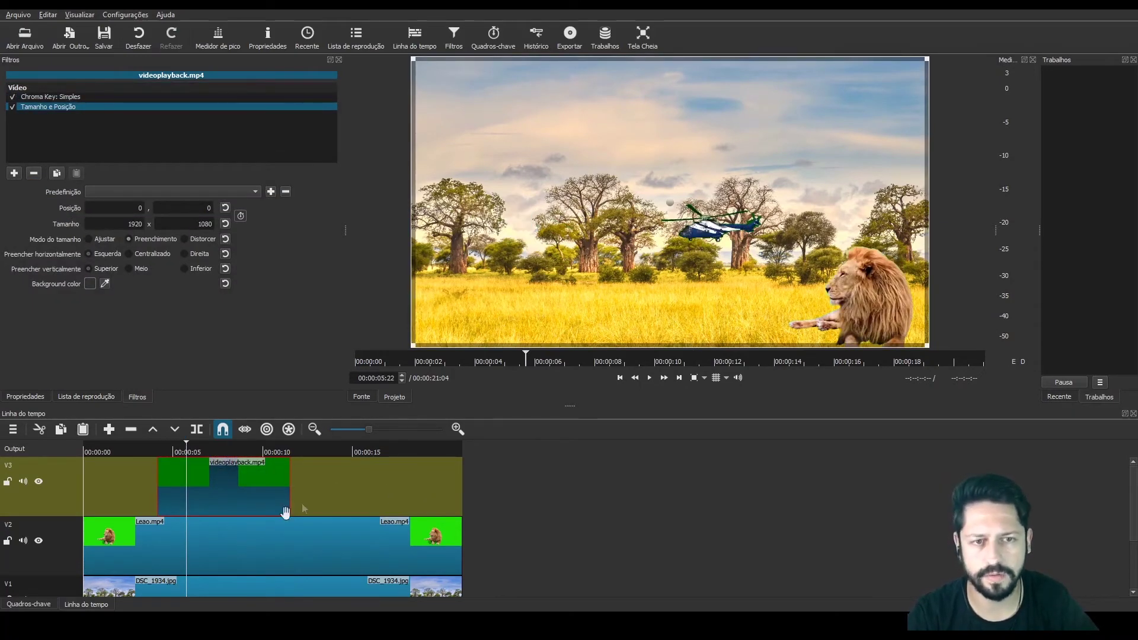
pyautogui.moveTo(668, 202); pyautogui.dragTo(677, 107)
# - Play the timeline from just before the helicopter clip and stop right after its end
pyautogui.moveTo(188, 449); pyautogui.dragTo(148, 448)
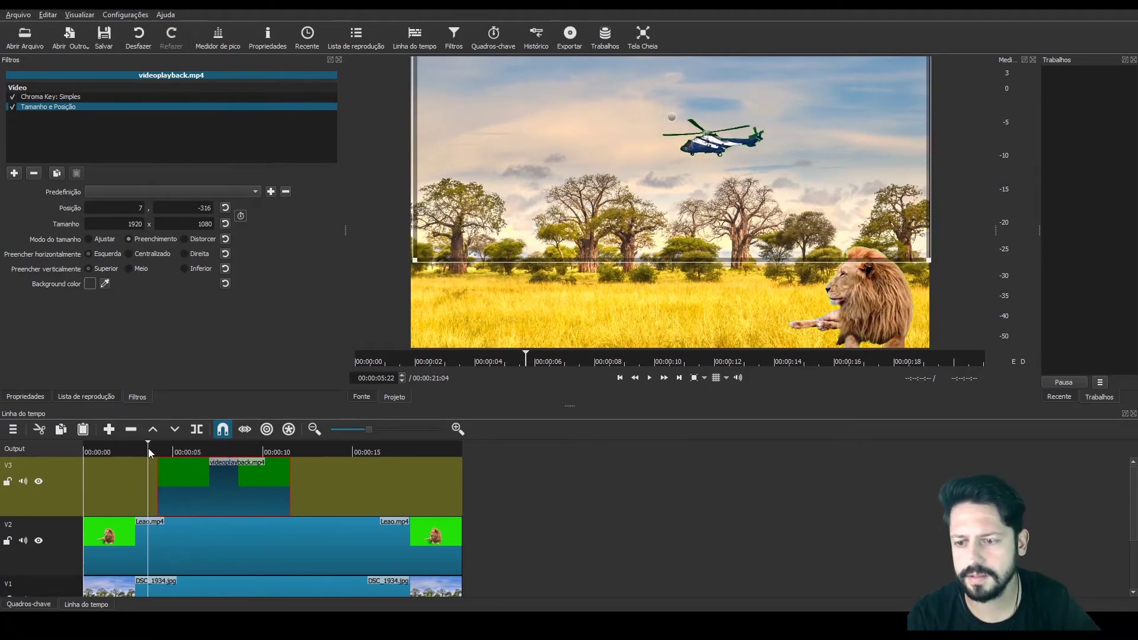
pyautogui.press('space')
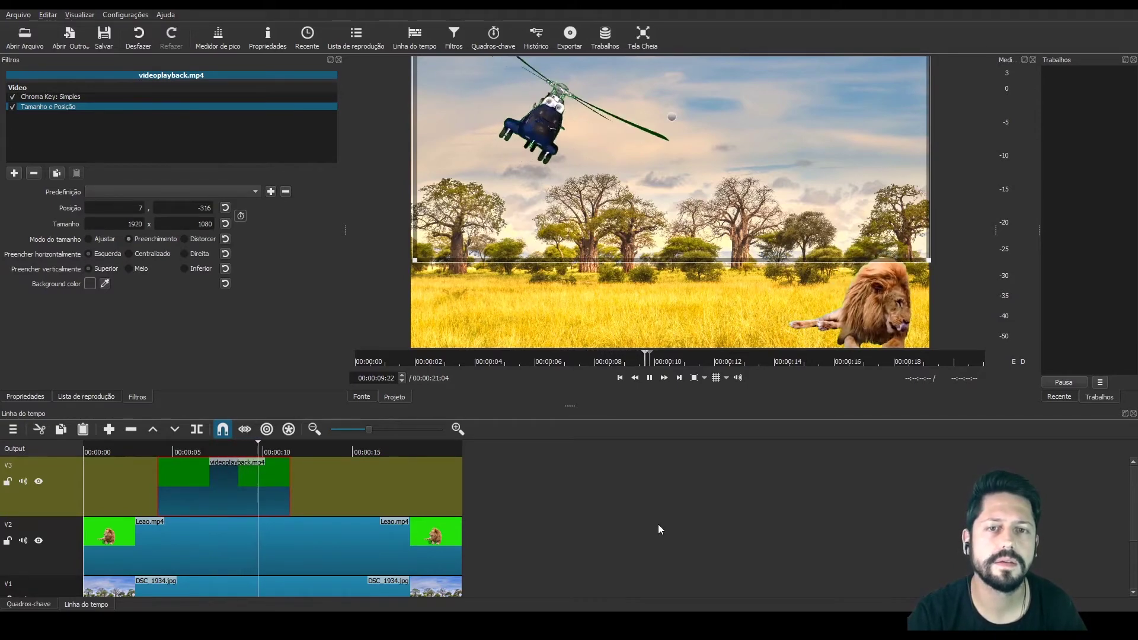
pyautogui.press('space')
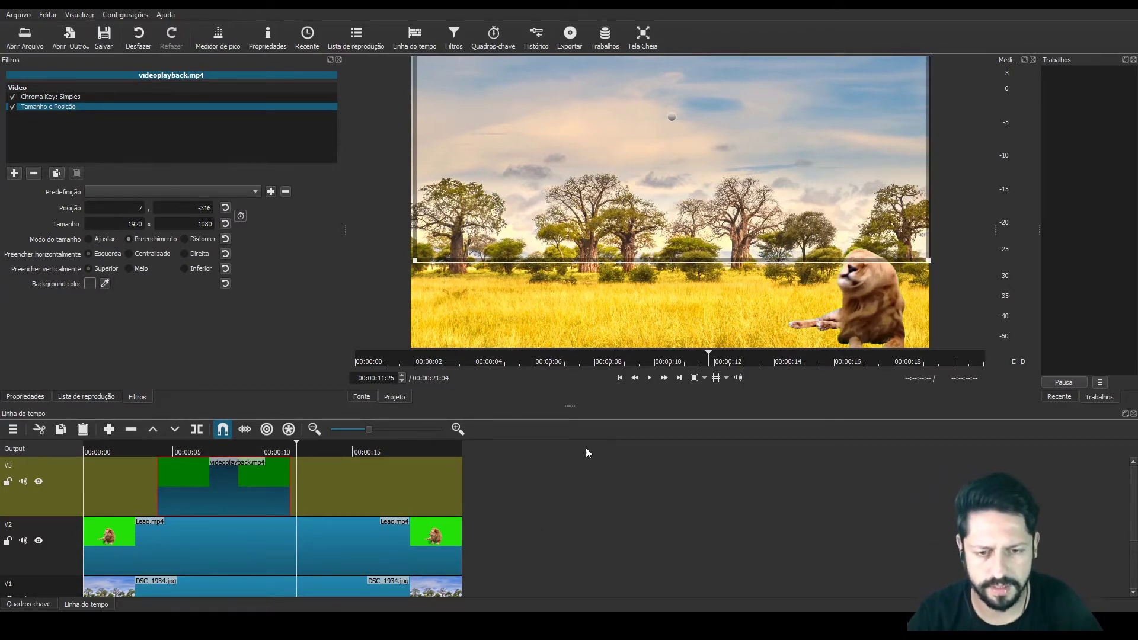
# - Add video track V4 and place Tiger.mp4 at its start, with the clip's out point set at 00:00:17:08
pyautogui.hotkey('ctrl', 'i')
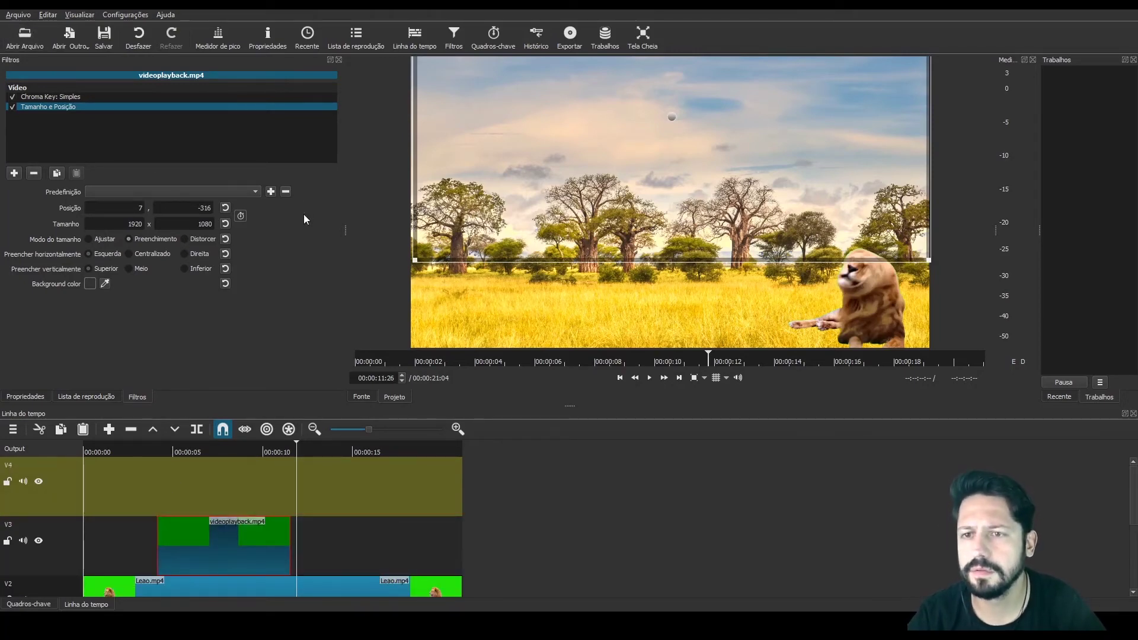
pyautogui.moveTo(416, 109); pyautogui.dragTo(416, 110)
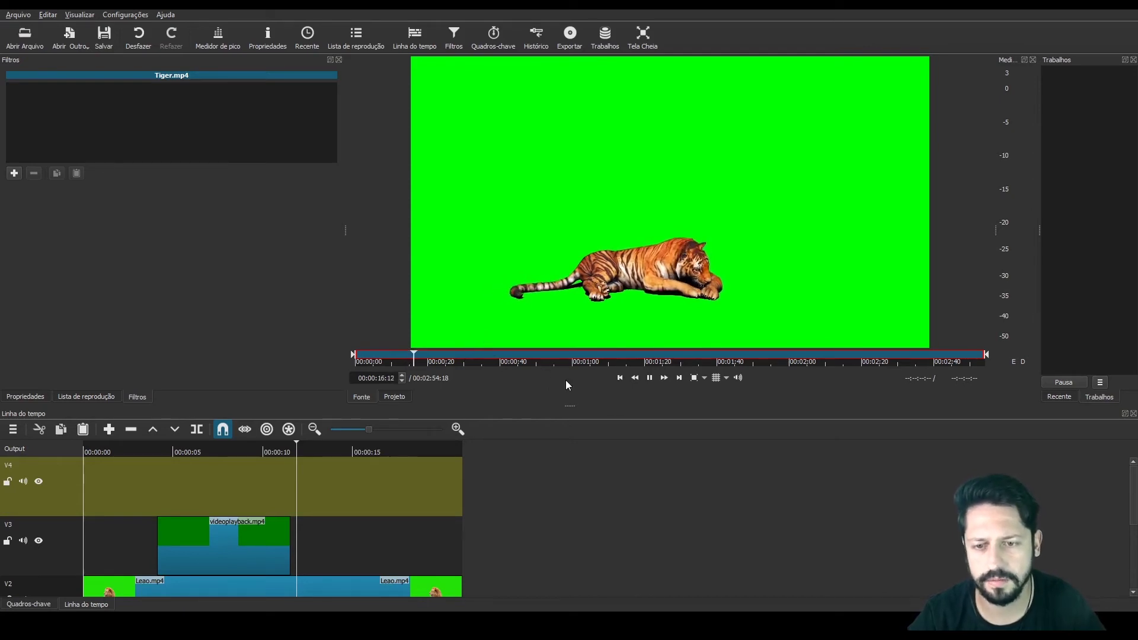
pyautogui.press('space')
pyautogui.press('o')
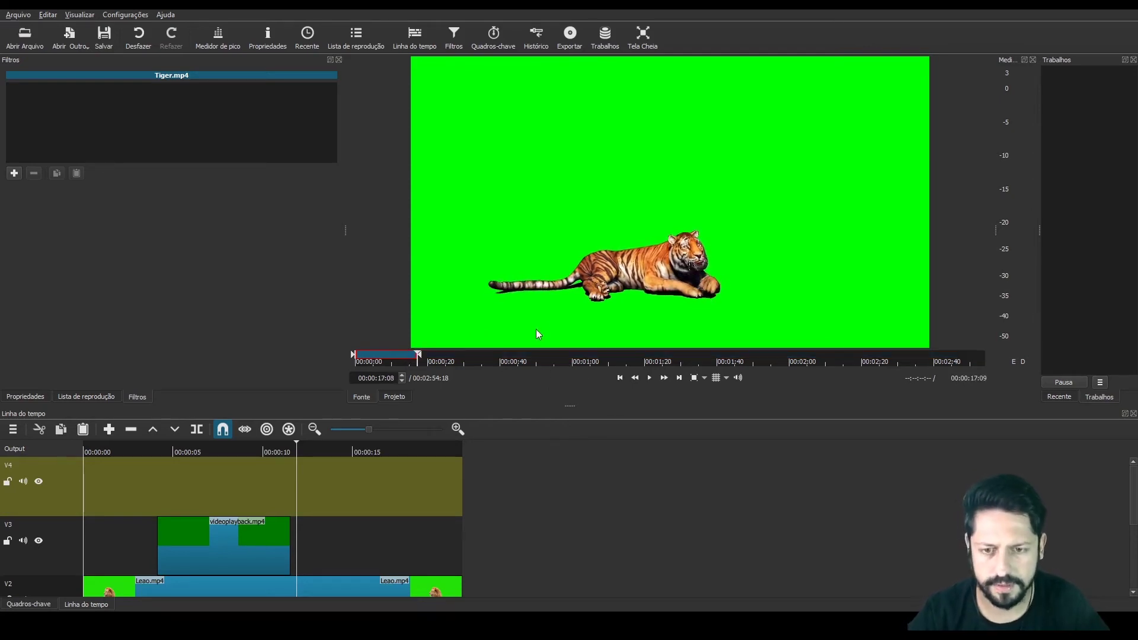
pyautogui.moveTo(536, 329); pyautogui.dragTo(269, 504)
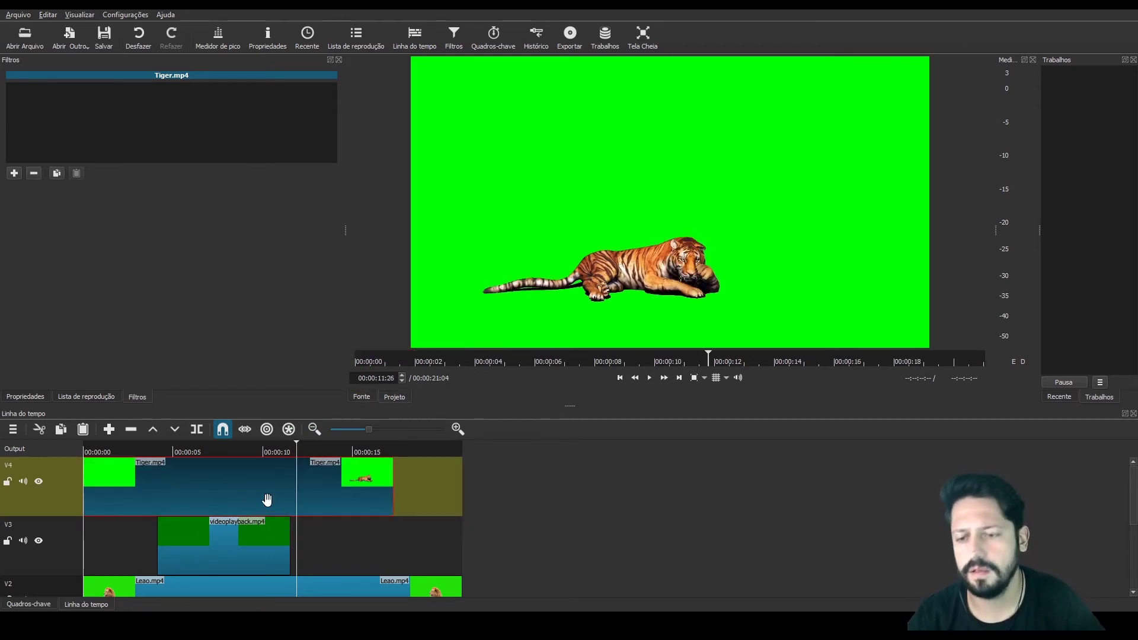
# - Add Chroma Key: Simples to the tiger clip, sample its green background as key color and set Distância to 36,2 %
pyautogui.click(18, 173)
pyautogui.scroll(-4, 142, 249)
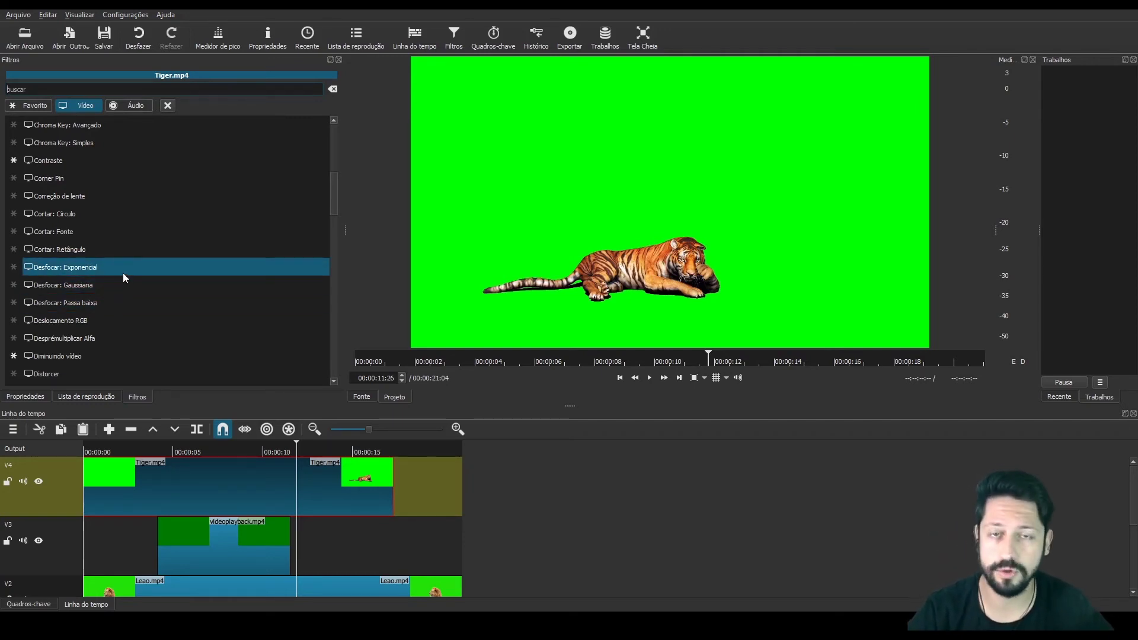
pyautogui.scroll(2, 57, 240)
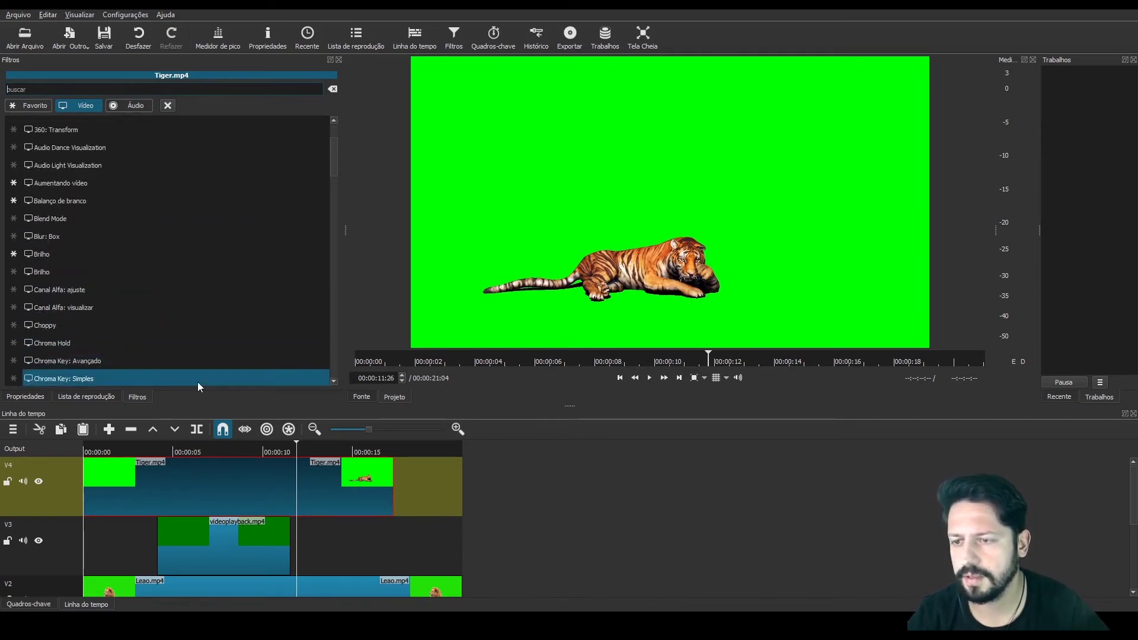
pyautogui.scroll(2, 143, 332)
pyautogui.click(96, 325)
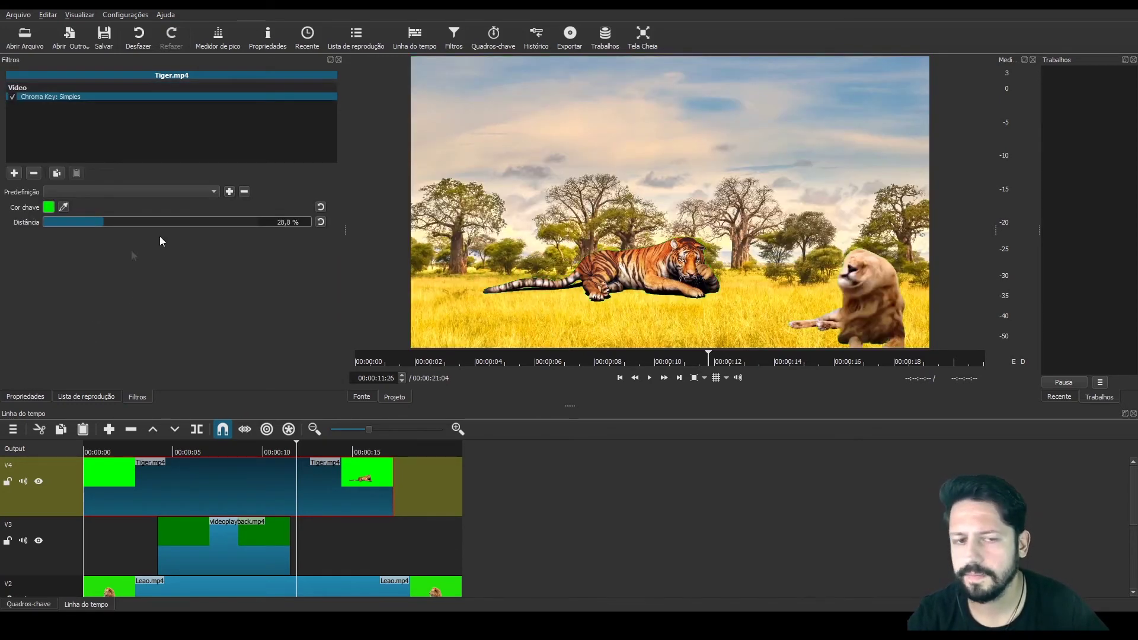
pyautogui.click(64, 207)
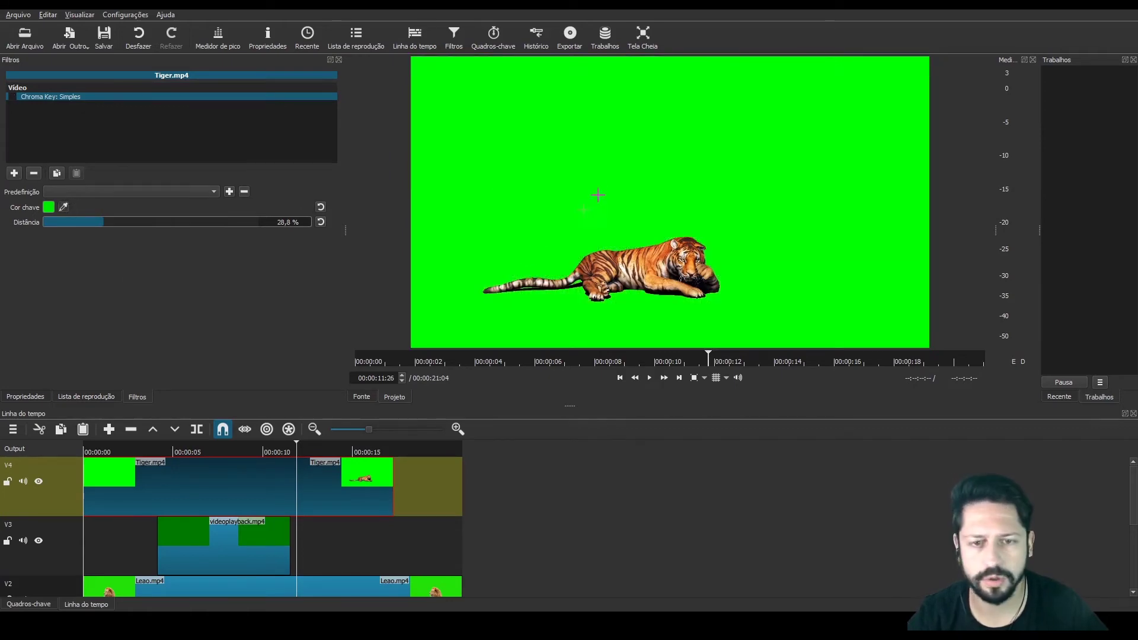
pyautogui.click(497, 305)
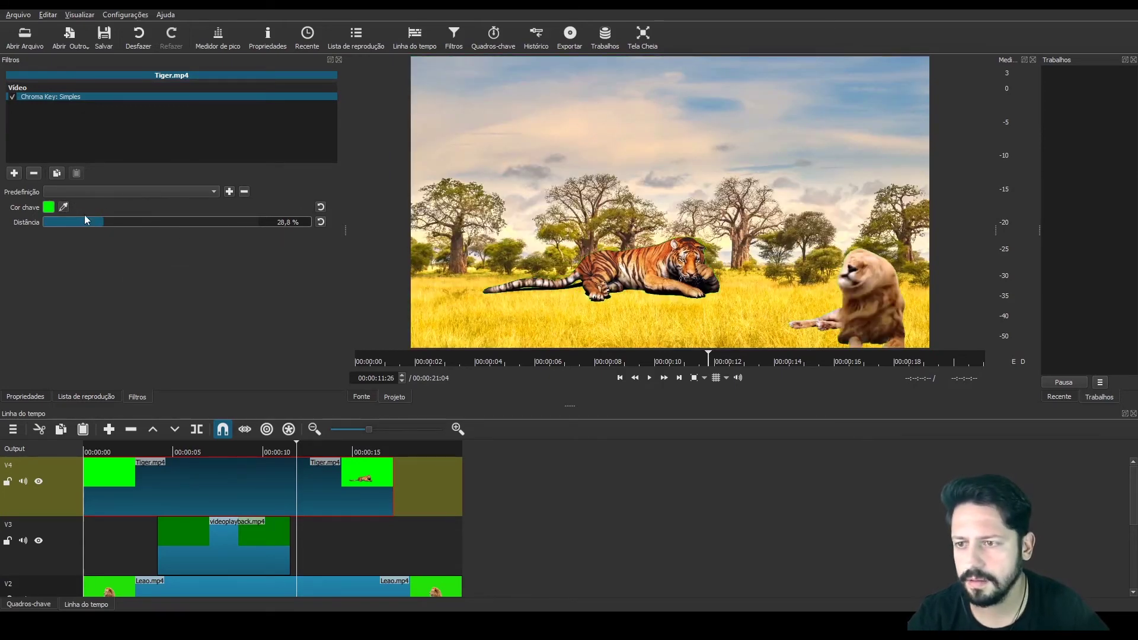
pyautogui.moveTo(94, 223); pyautogui.dragTo(124, 231)
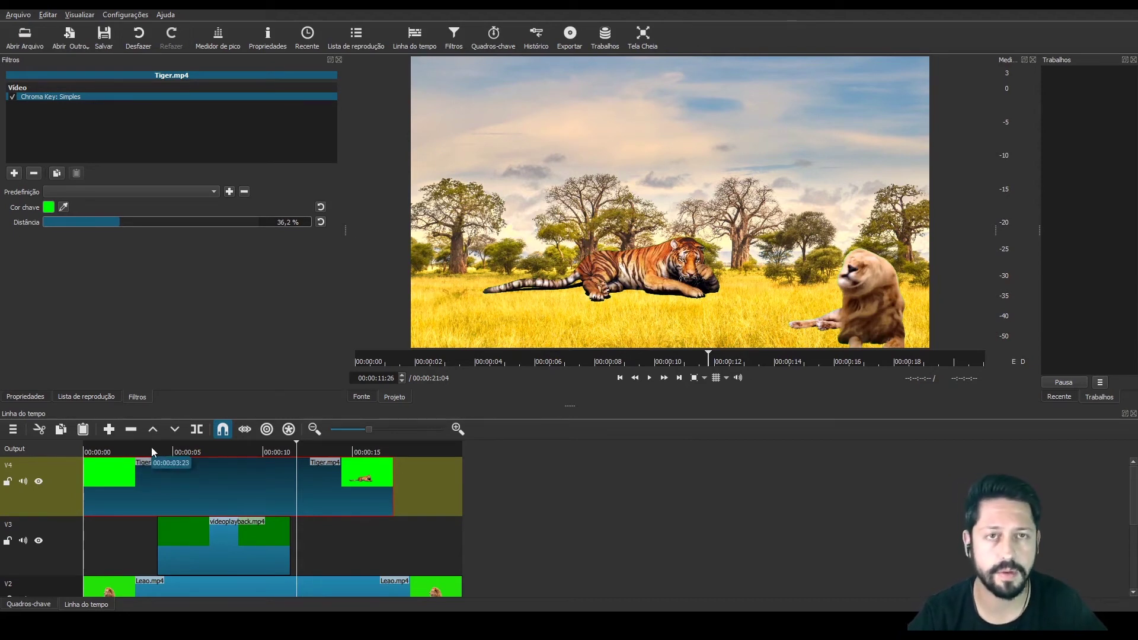
# - Add Tamanho e Posição to the tiger clip, scale it to 1858 x 1045 and position it at -90, 180 on the grass
pyautogui.click(16, 172)
pyautogui.scroll(-3, 329, 214)
pyautogui.scroll(-10, 329, 213)
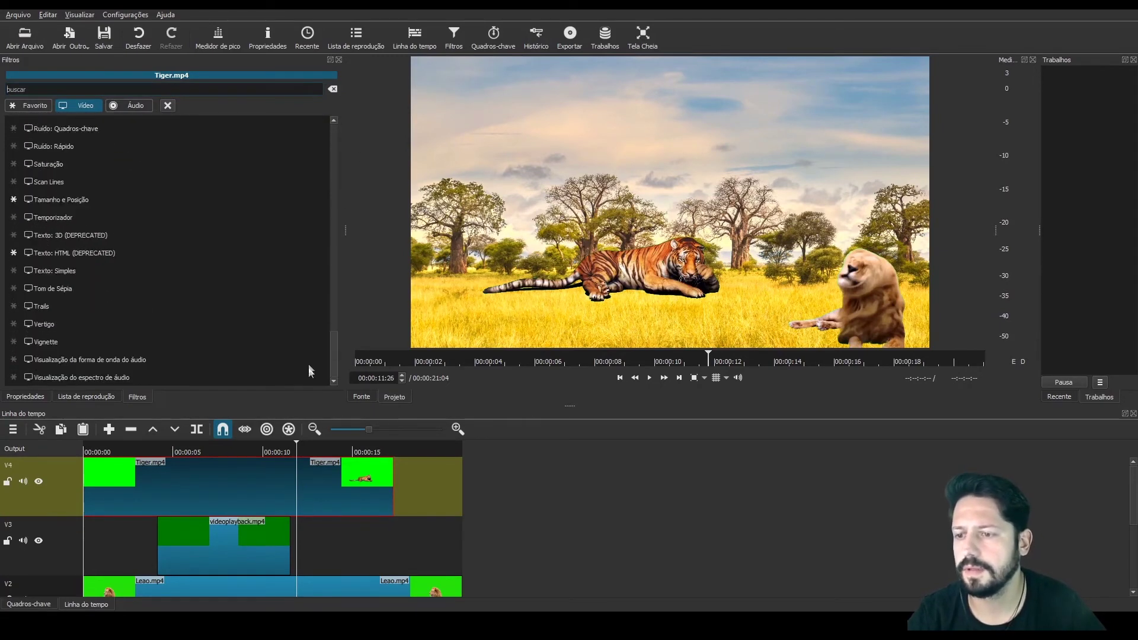
pyautogui.click(56, 201)
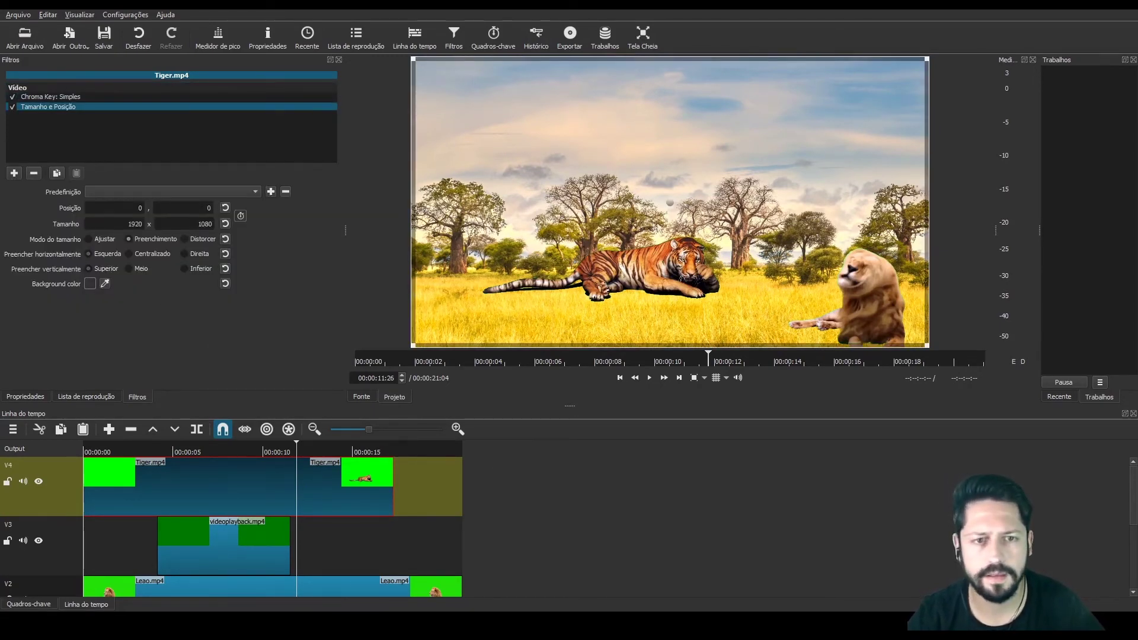
pyautogui.moveTo(670, 203); pyautogui.dragTo(639, 248)
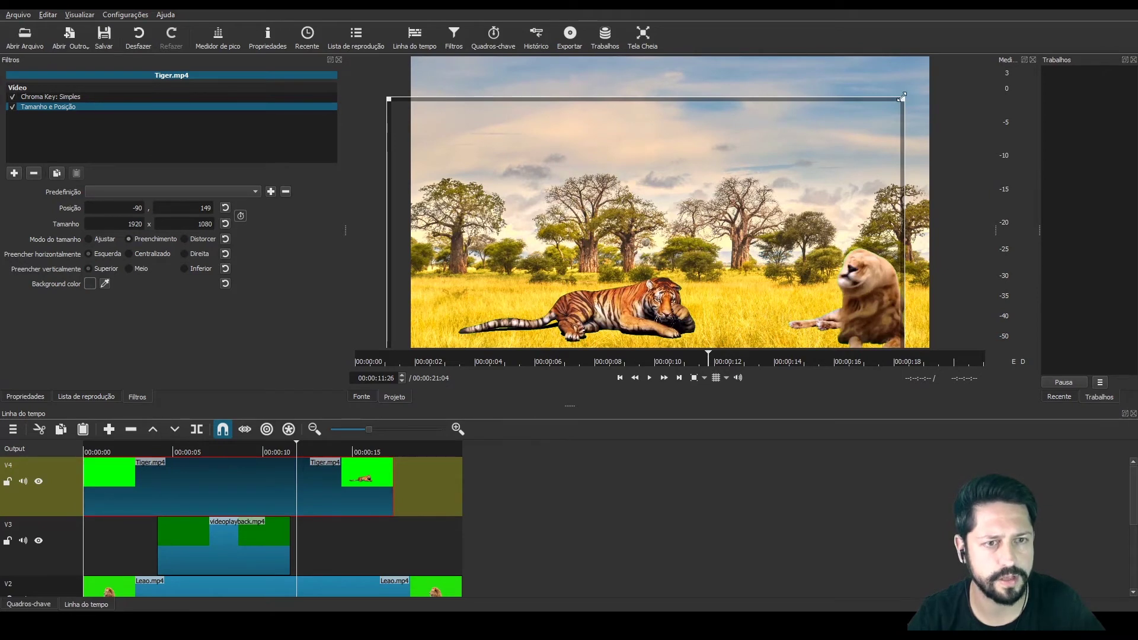
pyautogui.moveTo(897, 102); pyautogui.dragTo(885, 109)
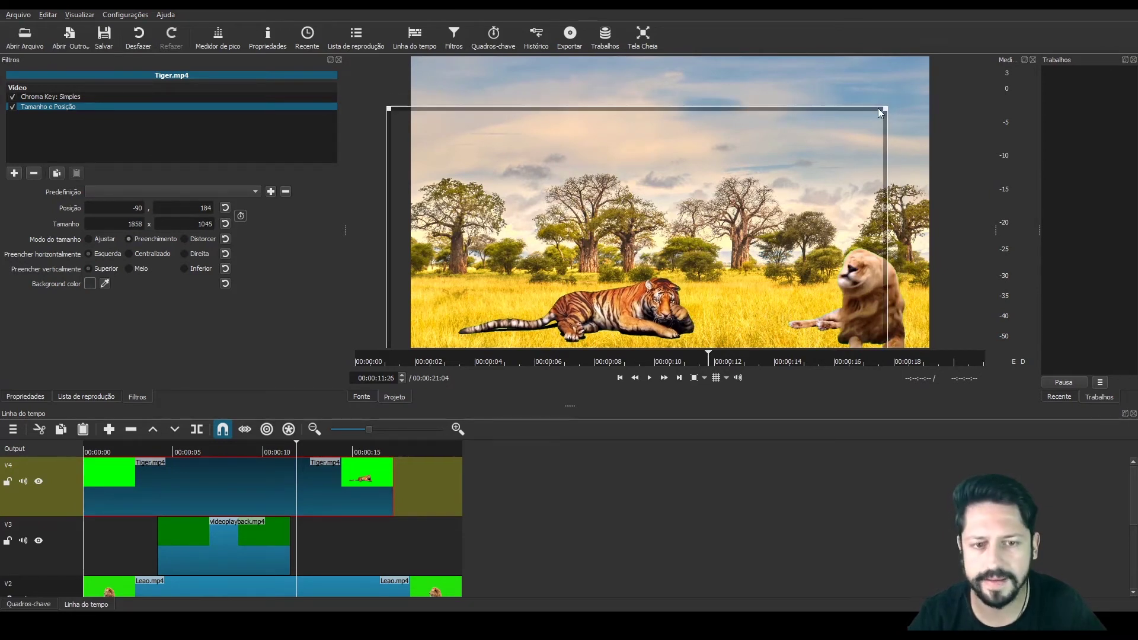
pyautogui.moveTo(633, 248); pyautogui.dragTo(636, 241)
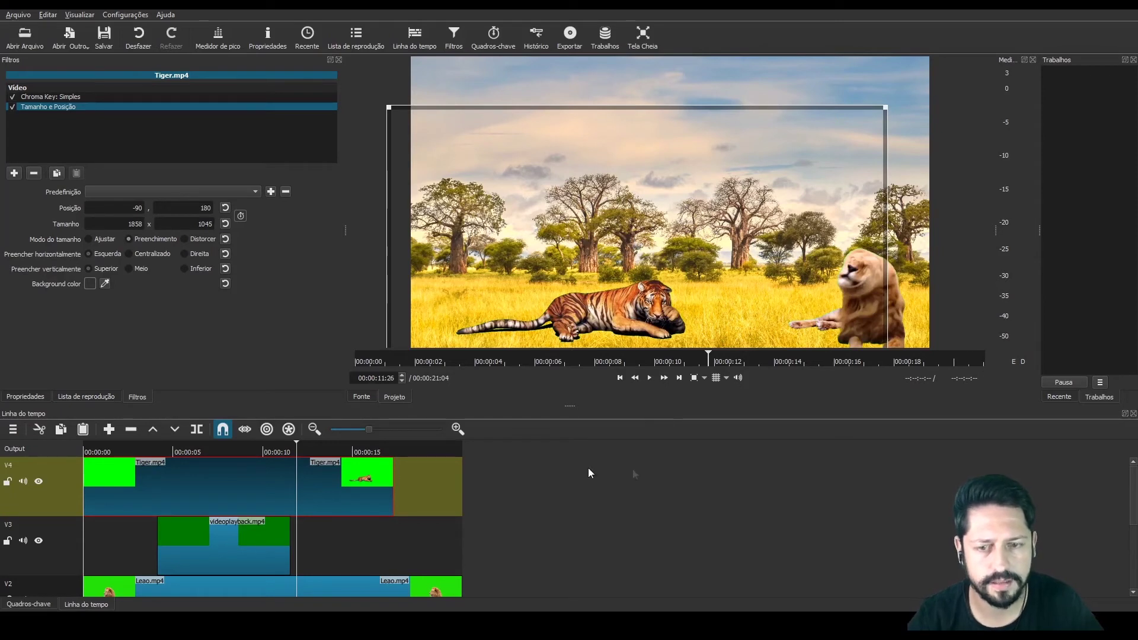
# - Play the composition from the beginning and stop at 00:00:14:16
pyautogui.click(121, 455)
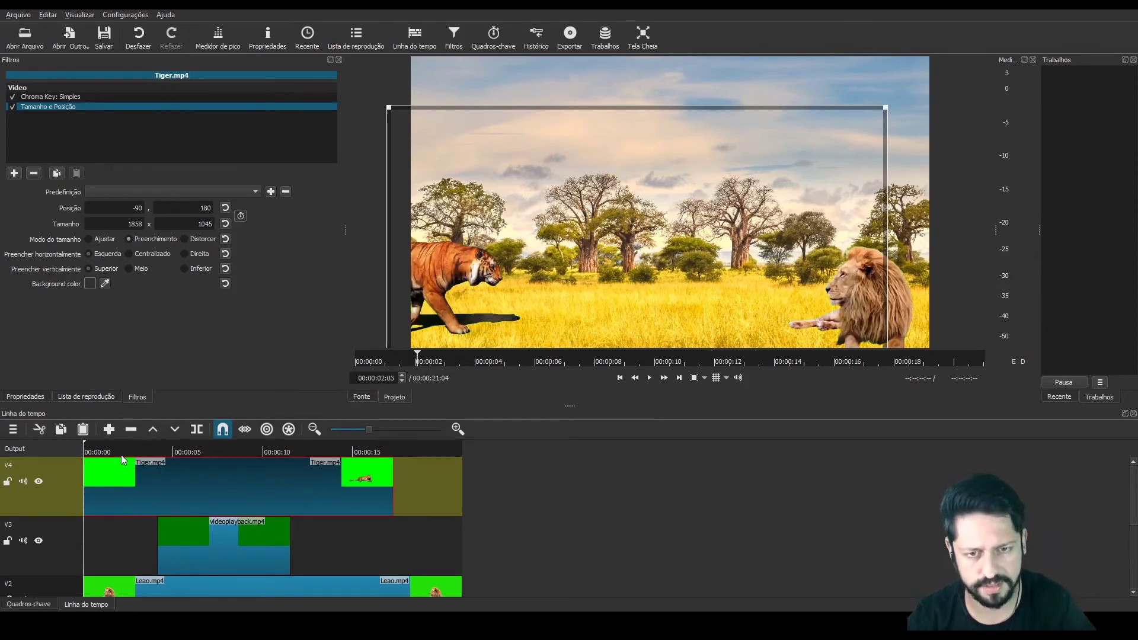
pyautogui.press('Home')
pyautogui.press('space')
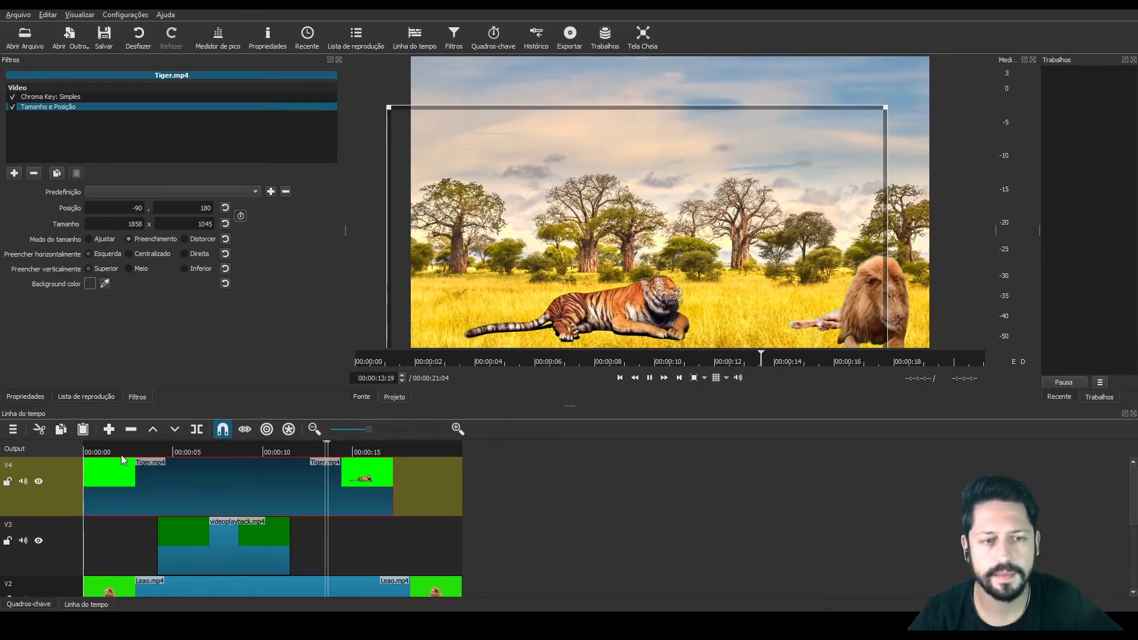
pyautogui.press('space')
pyautogui.press('Left')
pyautogui.press('Left')
pyautogui.press('Left')
pyautogui.press('Left')
pyautogui.press('Left')
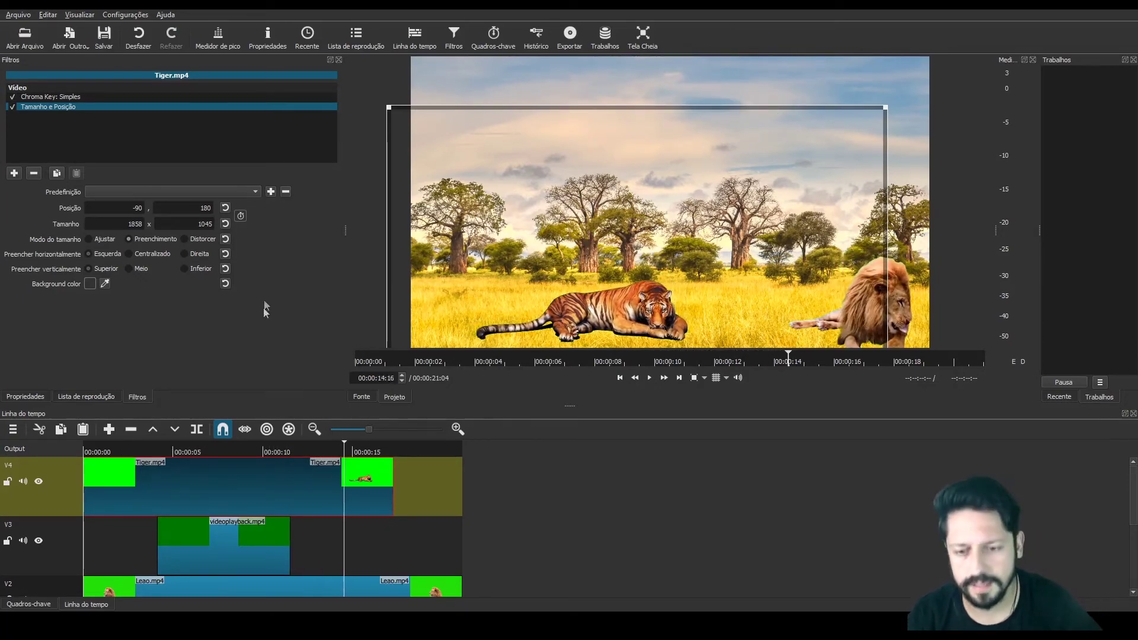
# - Extend the end of the tiger clip on V4 to about 18 seconds and give it a short video fade-out
pyautogui.moveTo(392, 486); pyautogui.dragTo(414, 490)
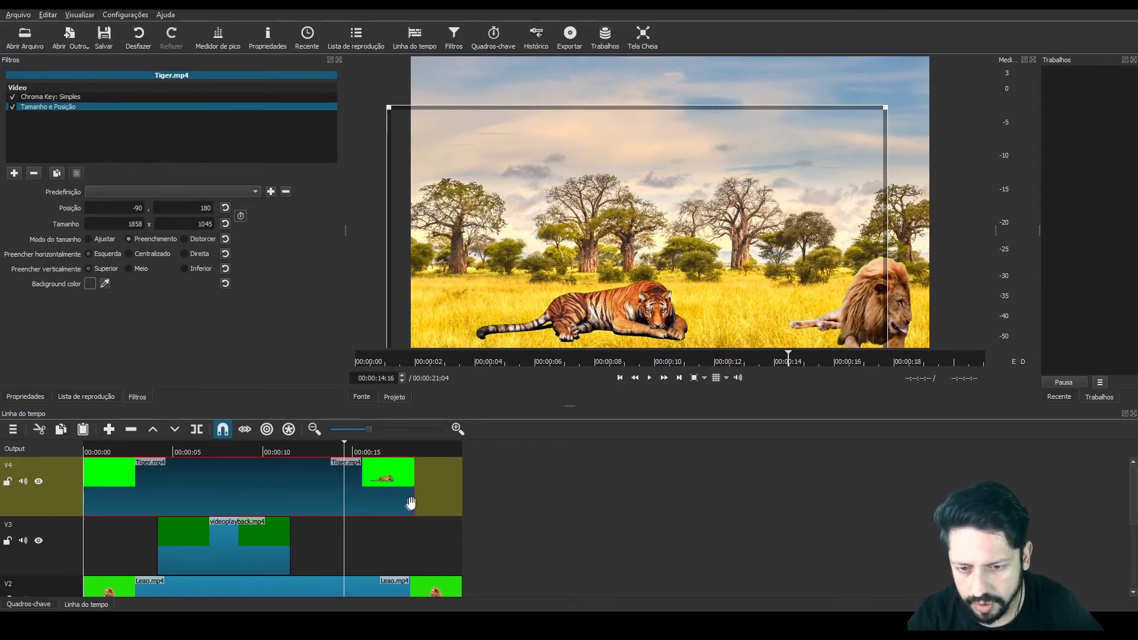
pyautogui.moveTo(408, 503); pyautogui.dragTo(405, 509)
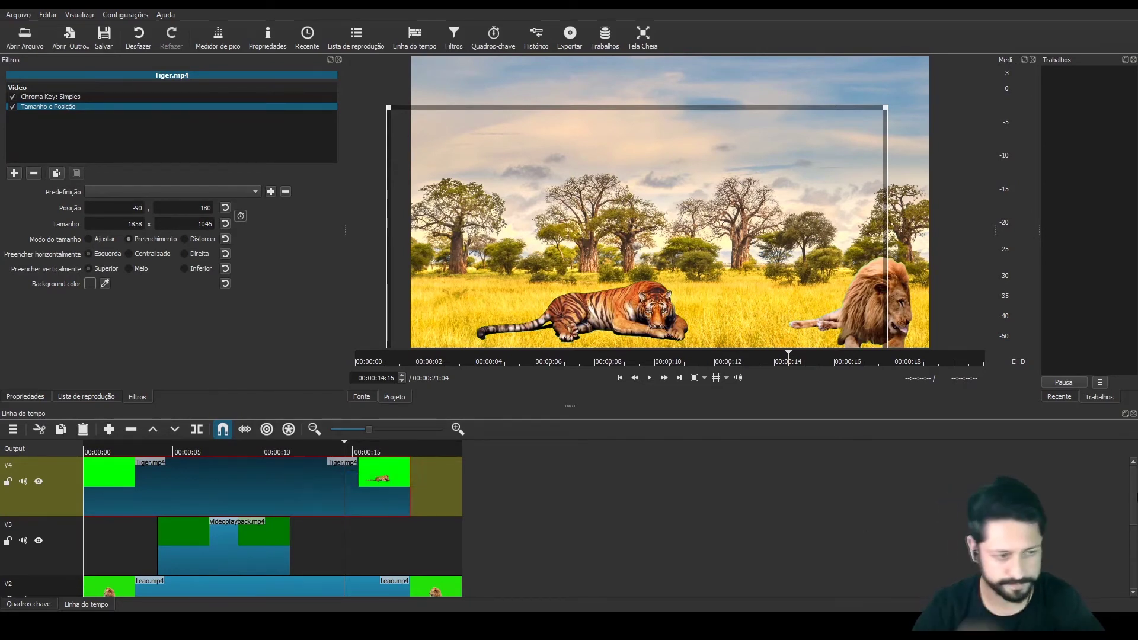
pyautogui.scroll(-2, 273, 527)
pyautogui.scroll(2, 273, 528)
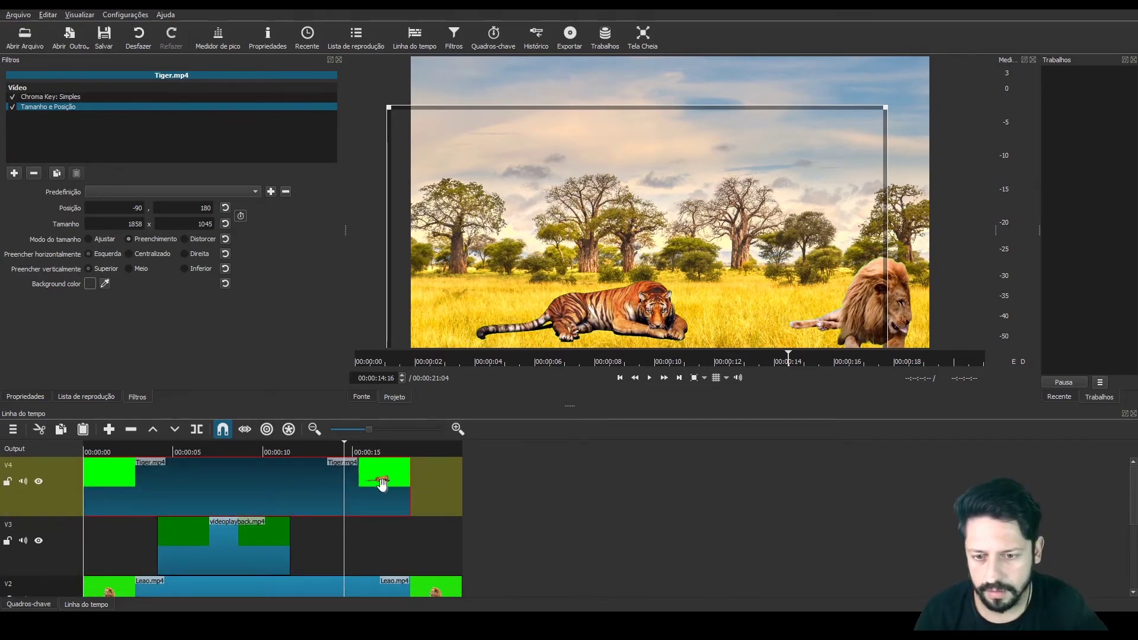
pyautogui.moveTo(407, 461); pyautogui.dragTo(384, 471)
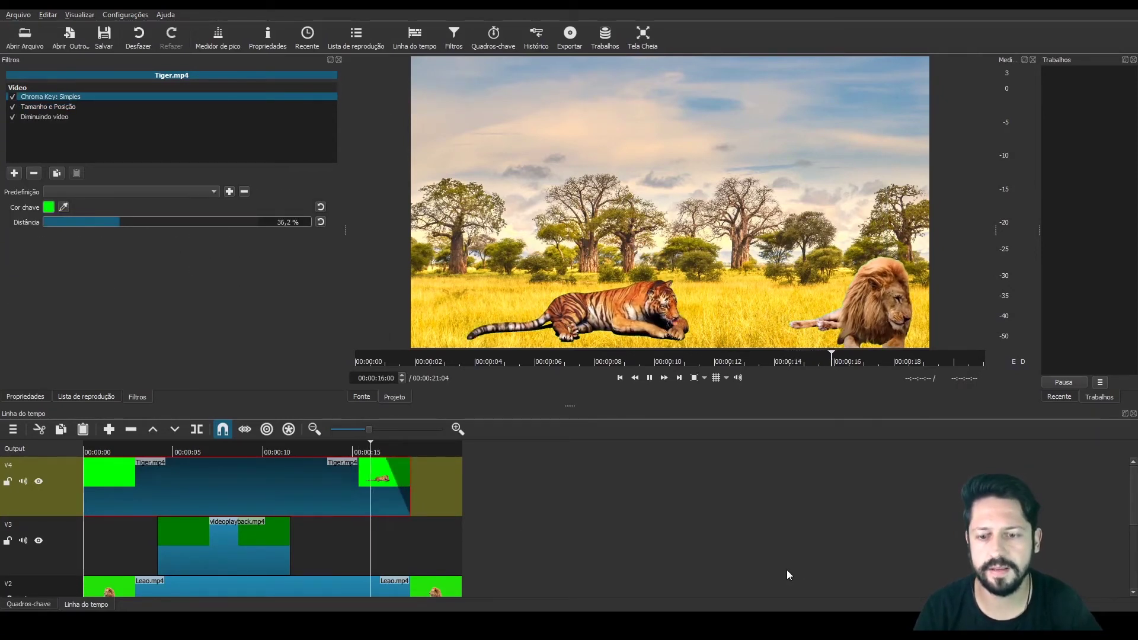
pyautogui.press('space')
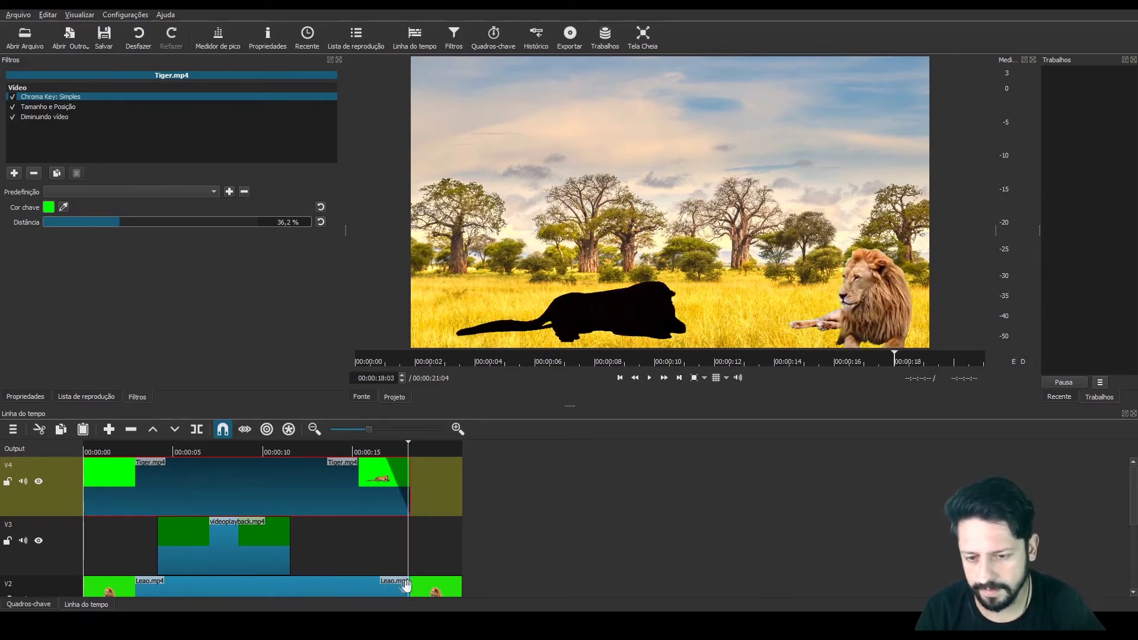
# - Add a video fade-out at the end of the lion clip on V2 and play it through
pyautogui.click(407, 585)
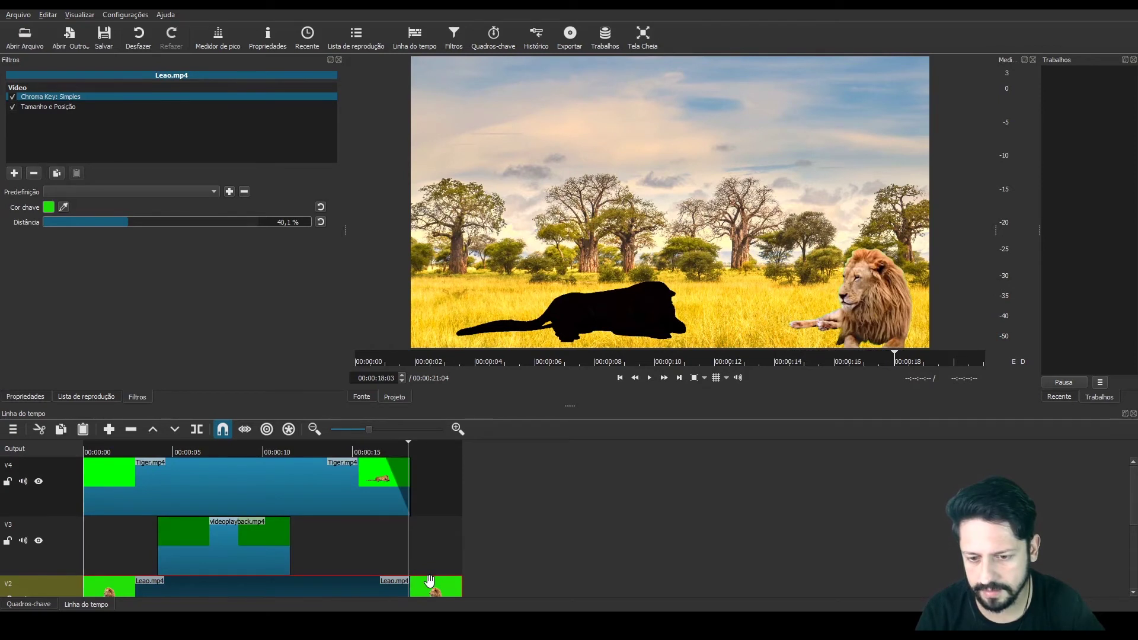
pyautogui.scroll(-3, 1132, 520)
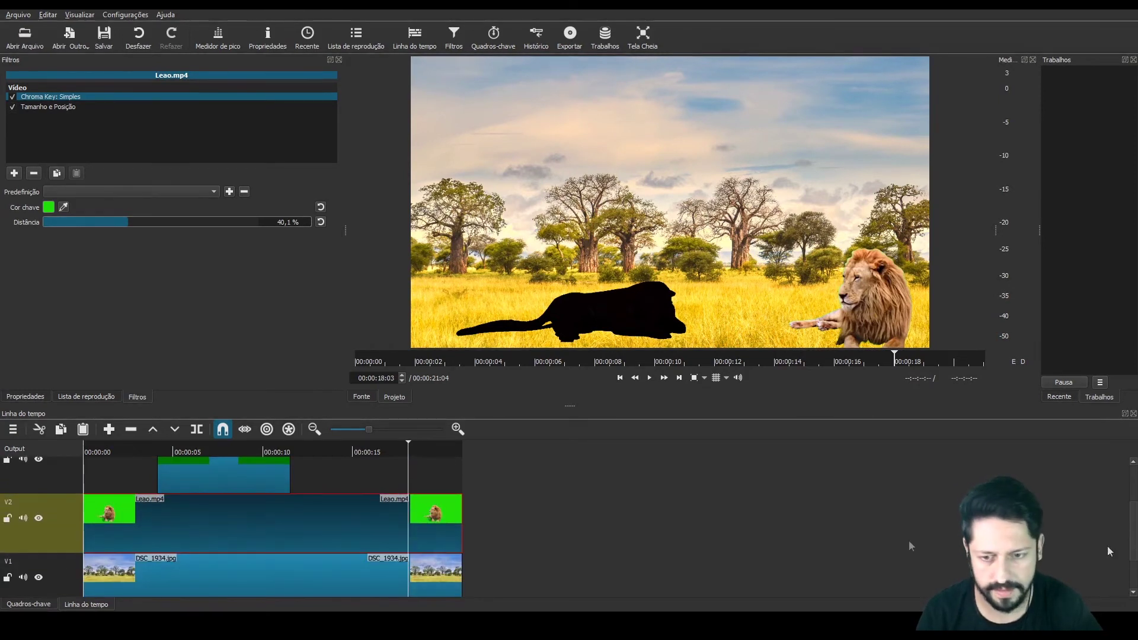
pyautogui.moveTo(460, 502); pyautogui.dragTo(409, 499)
pyautogui.press('space')
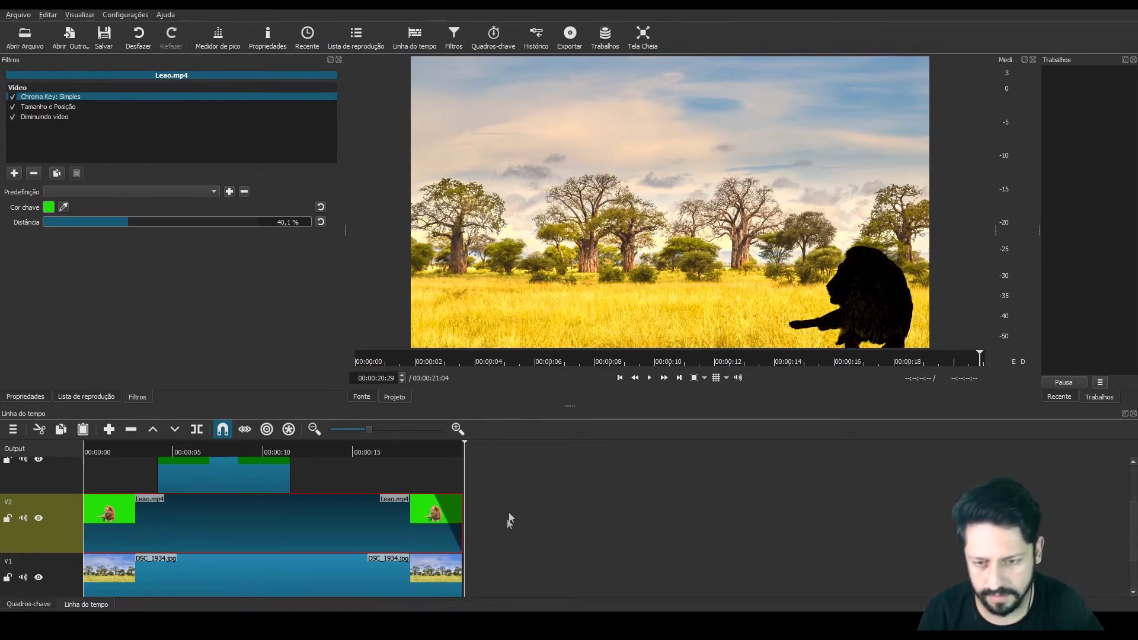
# - Add a fade-out of about 02:11 at the end of DSC_1934.jpg on V1 and play from about 15 seconds
pyautogui.click(447, 575)
pyautogui.moveTo(462, 559); pyautogui.dragTo(408, 566)
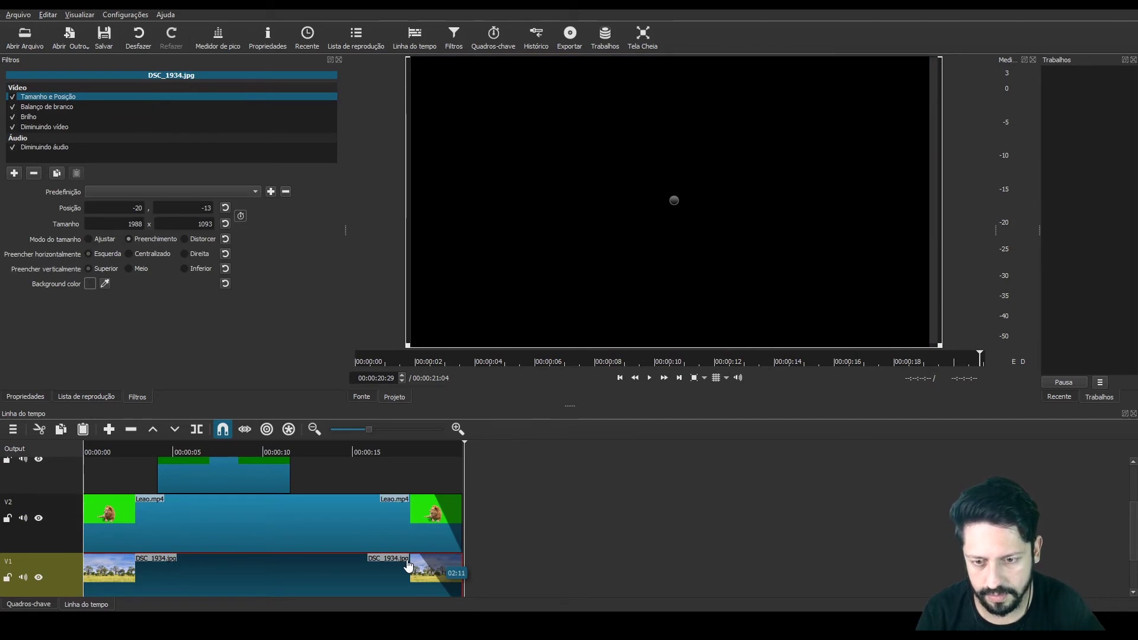
pyautogui.click(350, 452)
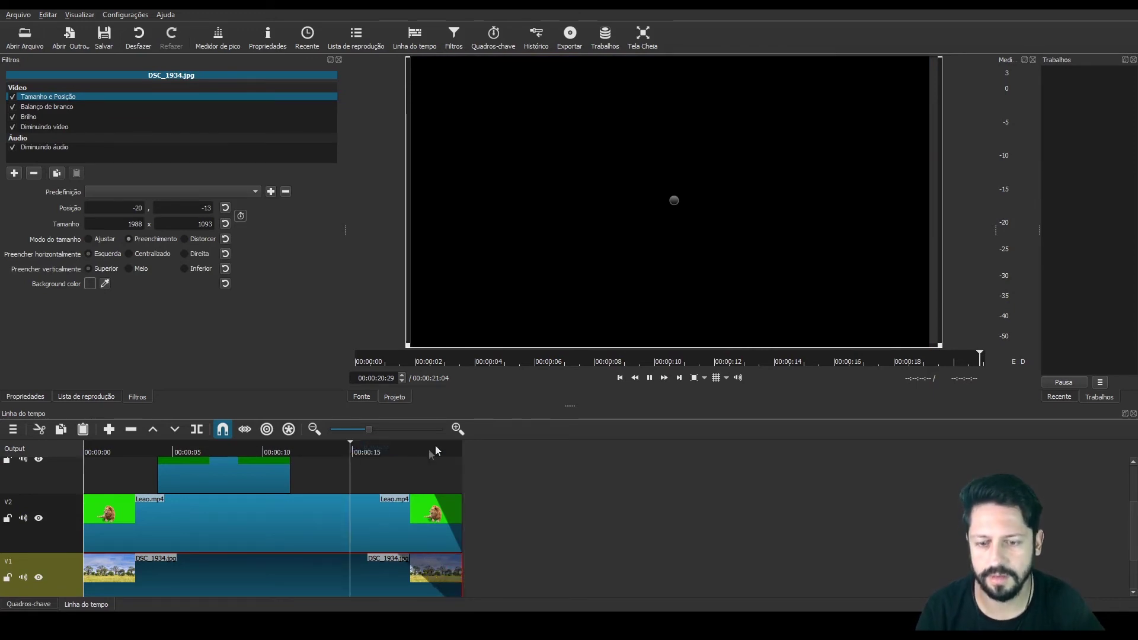
# - Play the closing section and set the fade-out at the end of Tiger.mp4 on V4 to about 01:29
pyautogui.press('space')
pyautogui.scroll(-2, 1127, 531)
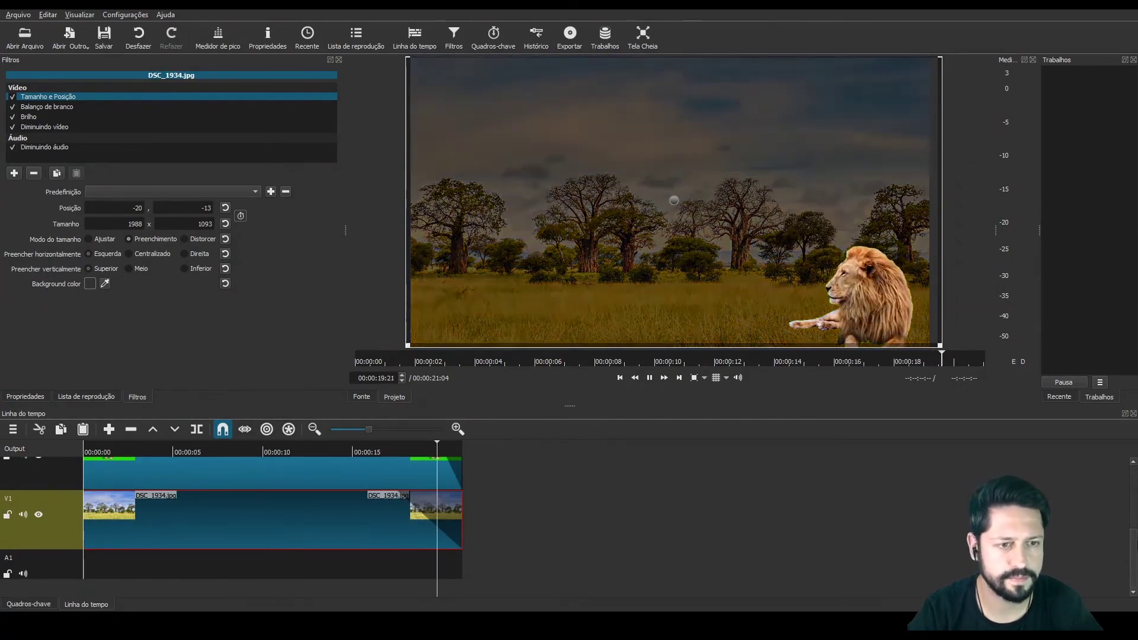
pyautogui.press('space')
pyautogui.moveTo(1130, 566); pyautogui.dragTo(1130, 505)
pyautogui.moveTo(409, 485); pyautogui.dragTo(485, 494)
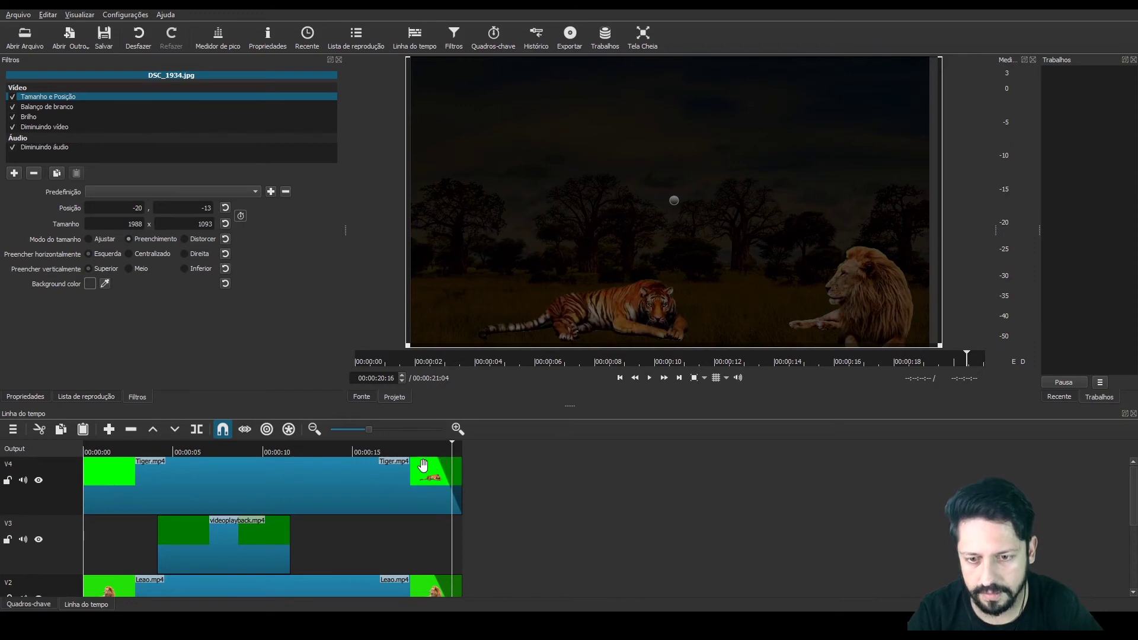
pyautogui.click(422, 465)
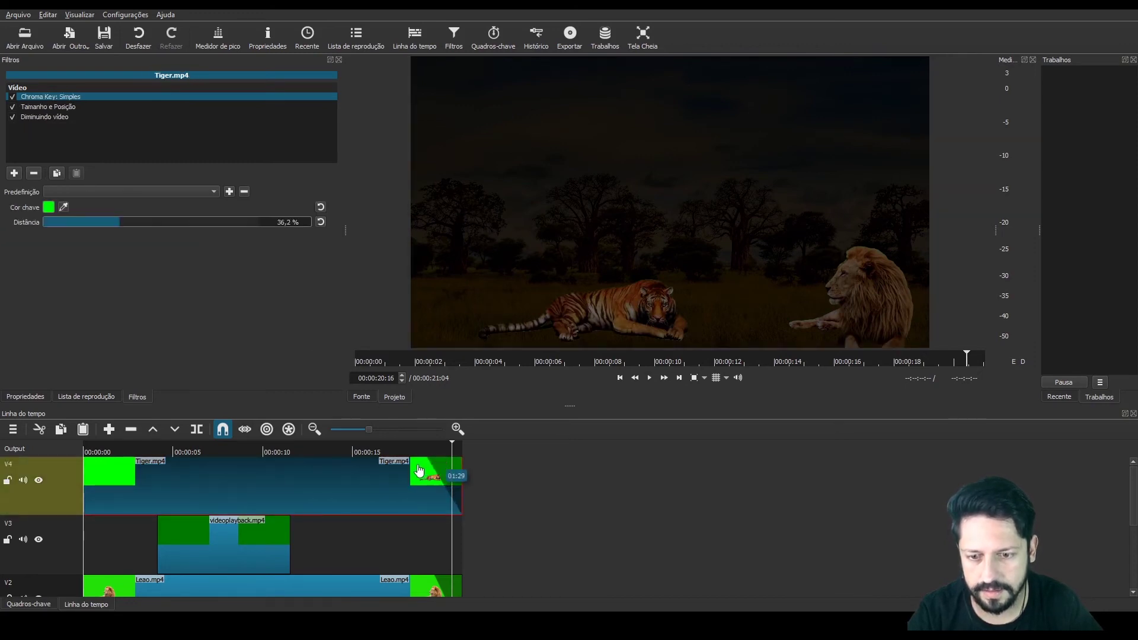
pyautogui.moveTo(419, 470); pyautogui.dragTo(428, 470)
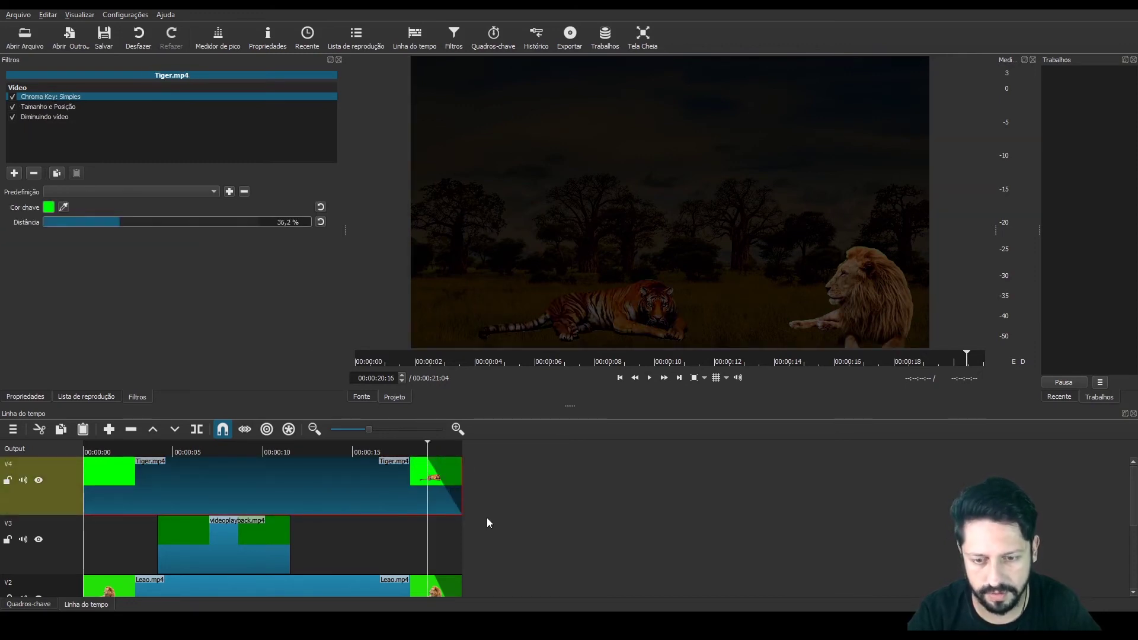
# - Shorten the fade-out of DSC_1934.jpg on V1 to start at about 00:00:19:05 and scrub through the ending
pyautogui.scroll(-3, 1133, 510)
pyautogui.scroll(3, 1133, 510)
pyautogui.scroll(-3, 1125, 482)
pyautogui.click(395, 502)
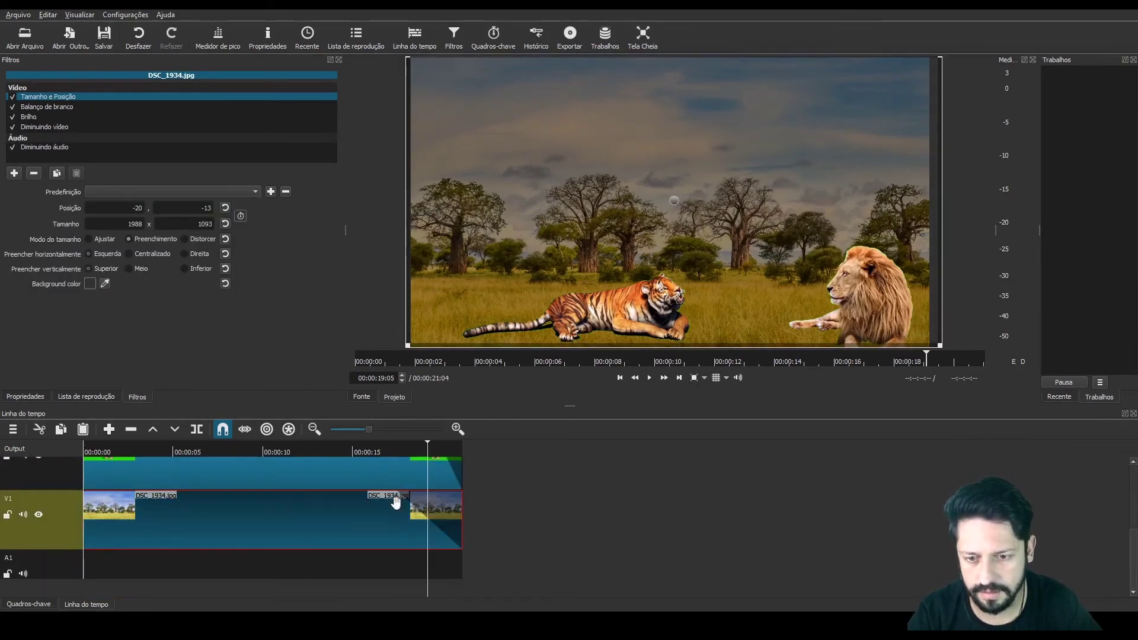
pyautogui.moveTo(409, 493); pyautogui.dragTo(427, 497)
pyautogui.moveTo(430, 450); pyautogui.dragTo(450, 452)
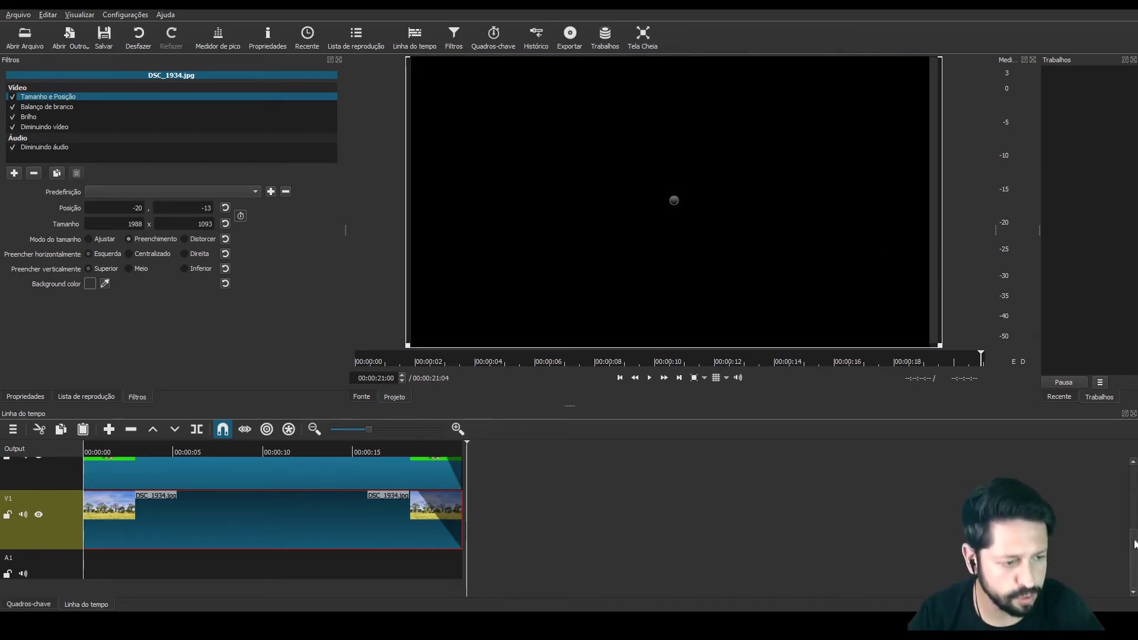
pyautogui.scroll(5, 1134, 544)
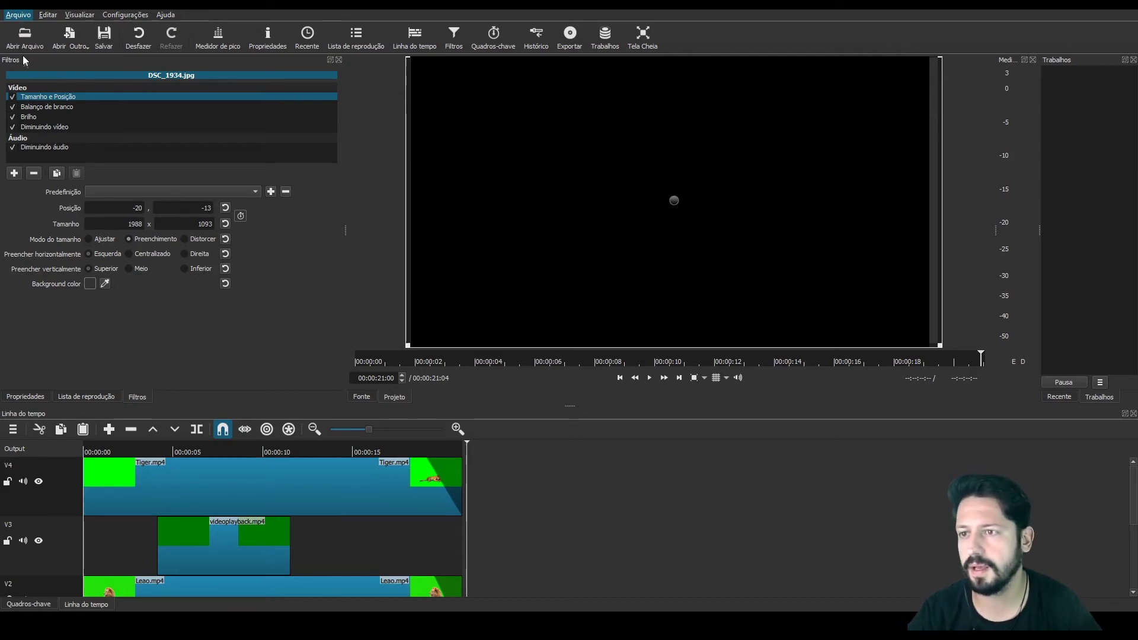
# - Open the export settings, choose the H.264 High Profile preset and show its advanced options
pyautogui.hotkey('ctrl', 'e')
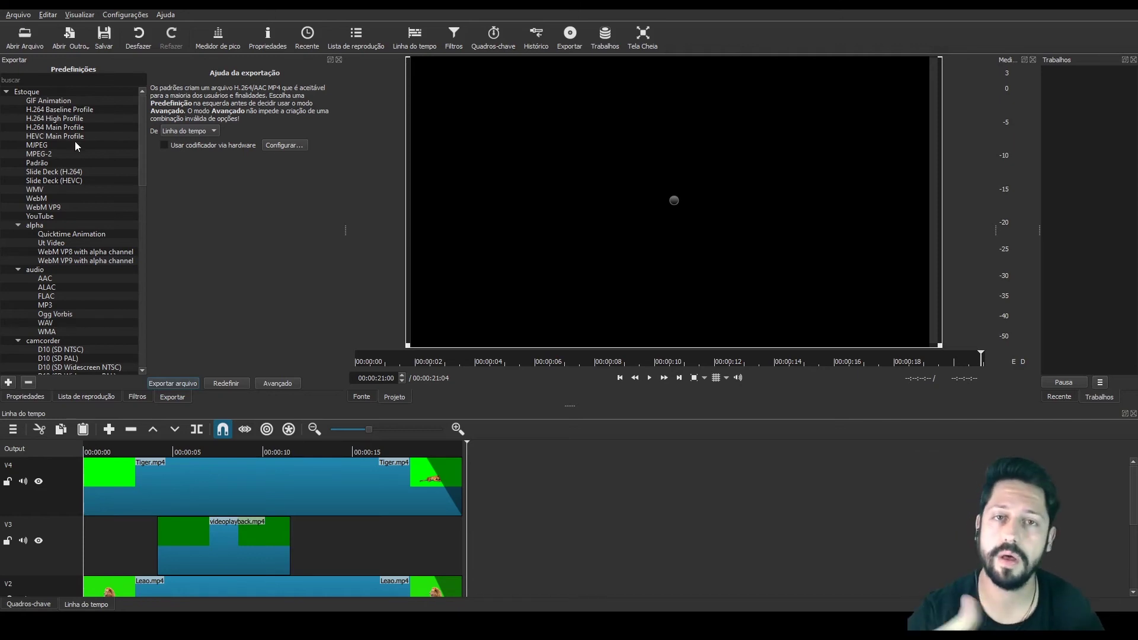
pyautogui.click(50, 121)
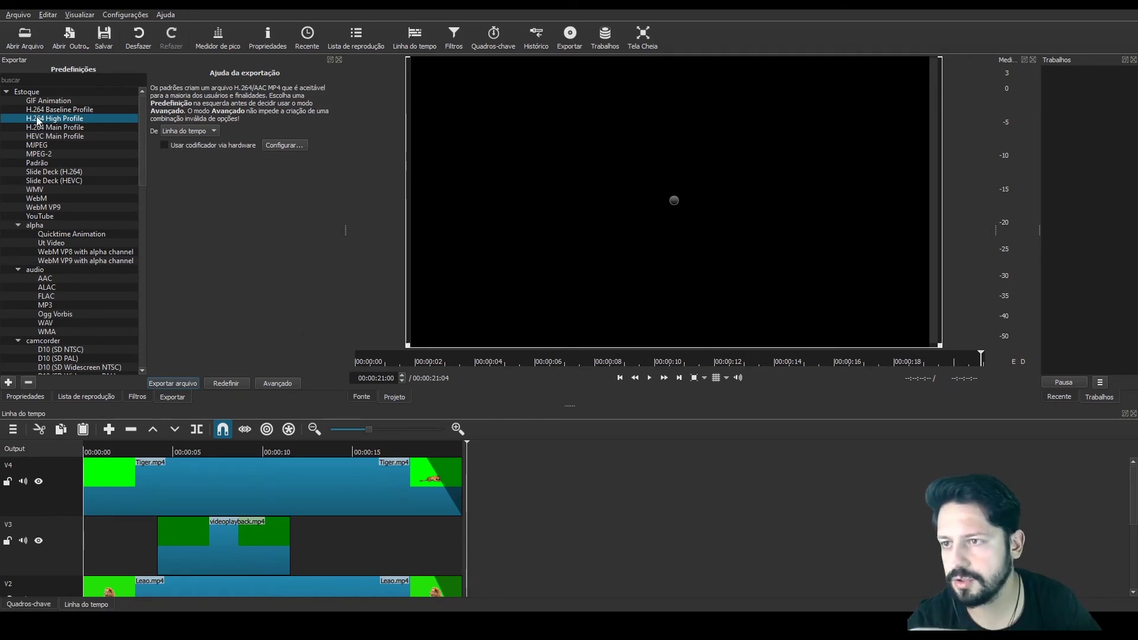
pyautogui.click(279, 382)
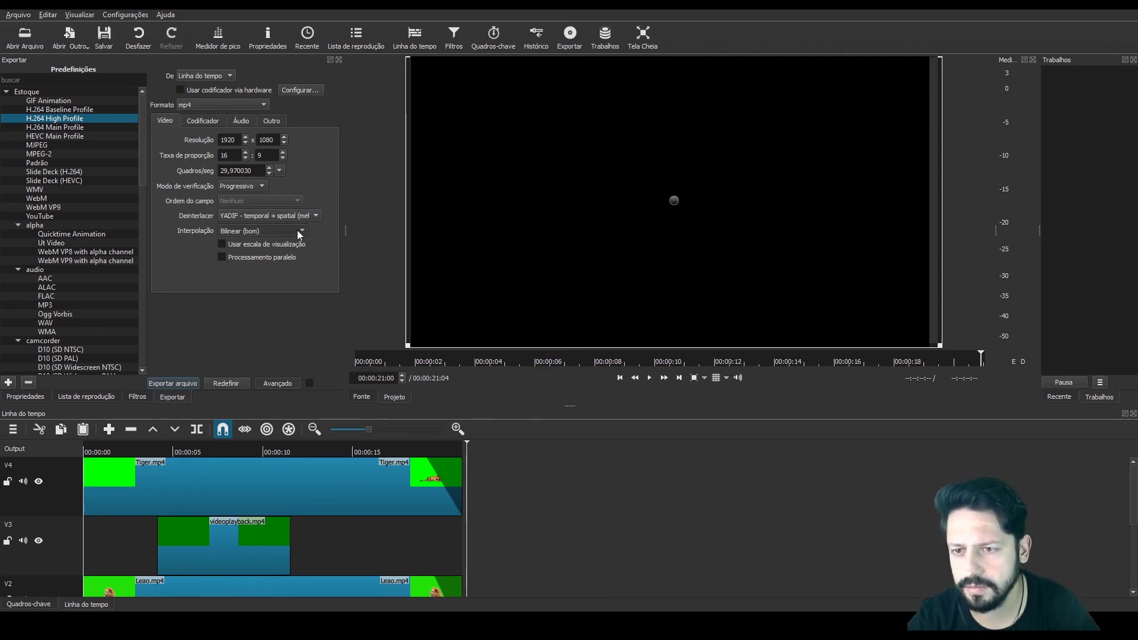
# - Review the codec, audio, other and video export settings and start exporting the timeline as an MP4 file
pyautogui.click(212, 118)
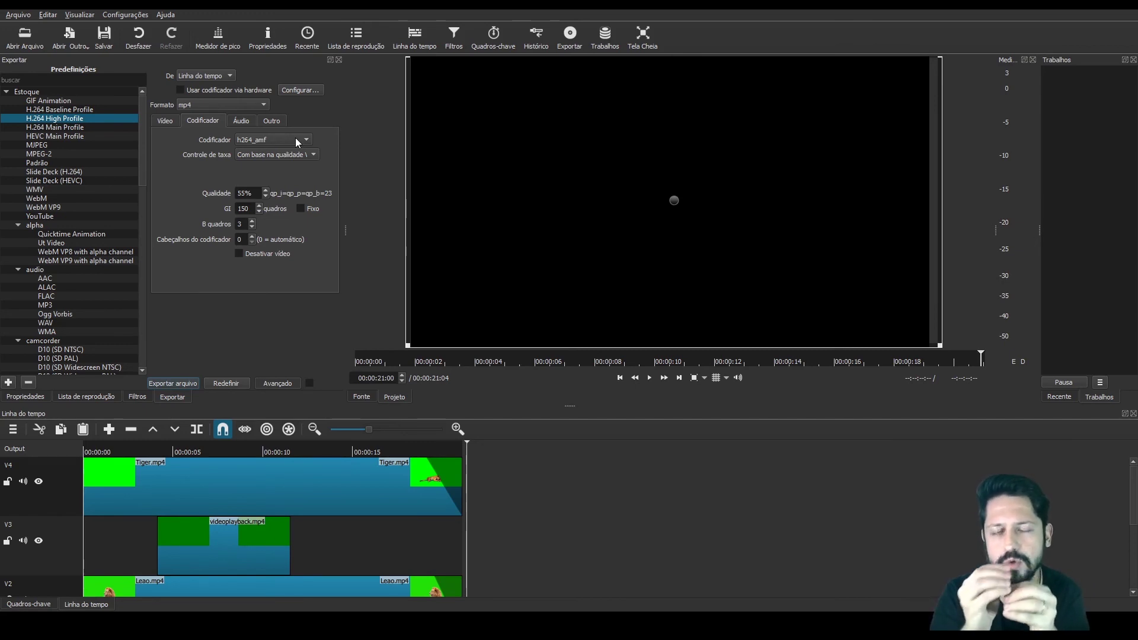
pyautogui.click(239, 121)
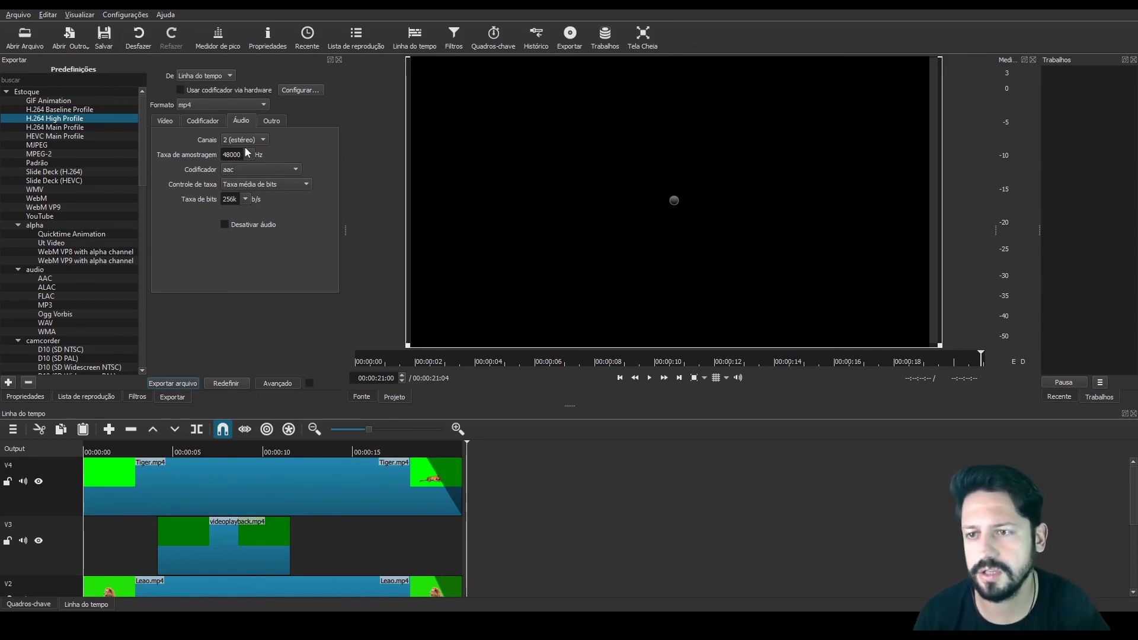
pyautogui.click(274, 120)
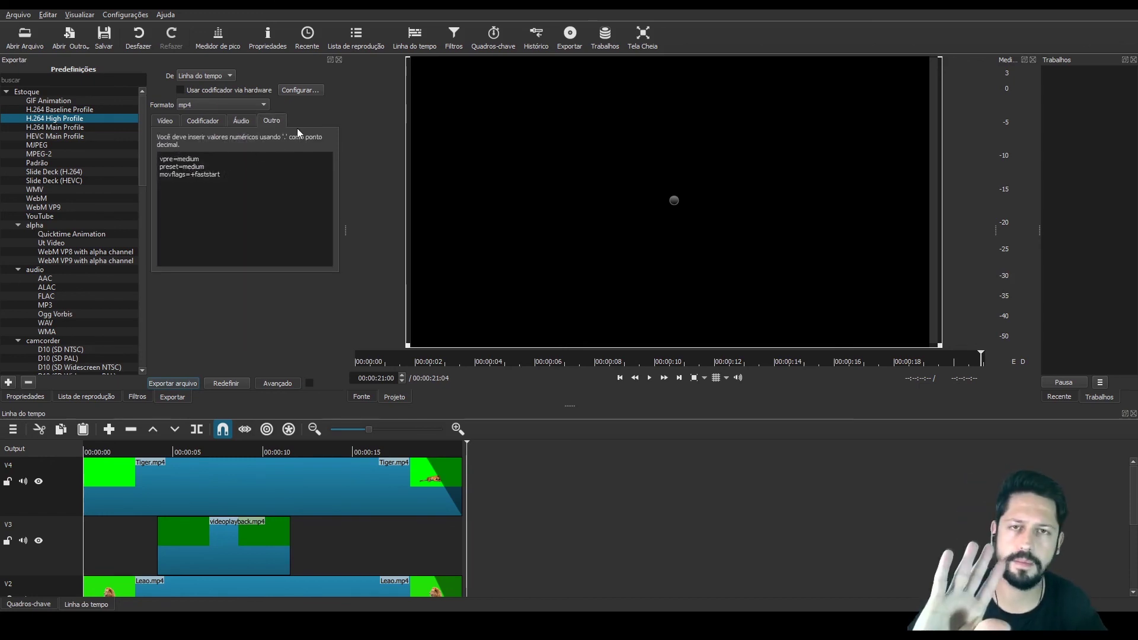
pyautogui.click(164, 121)
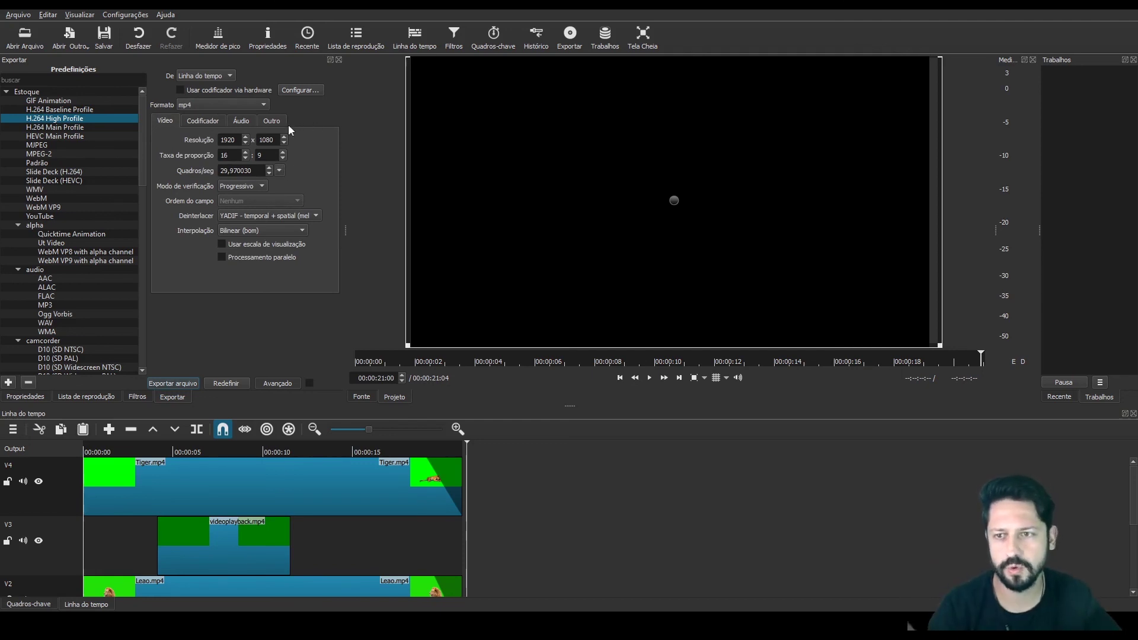
pyautogui.click(241, 120)
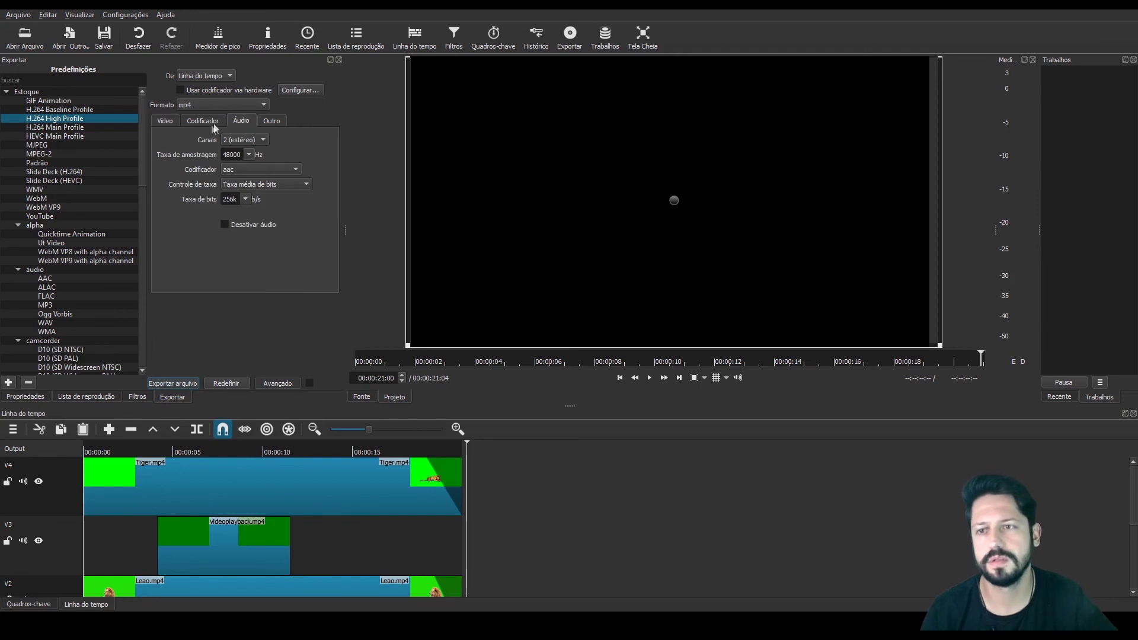
pyautogui.click(164, 120)
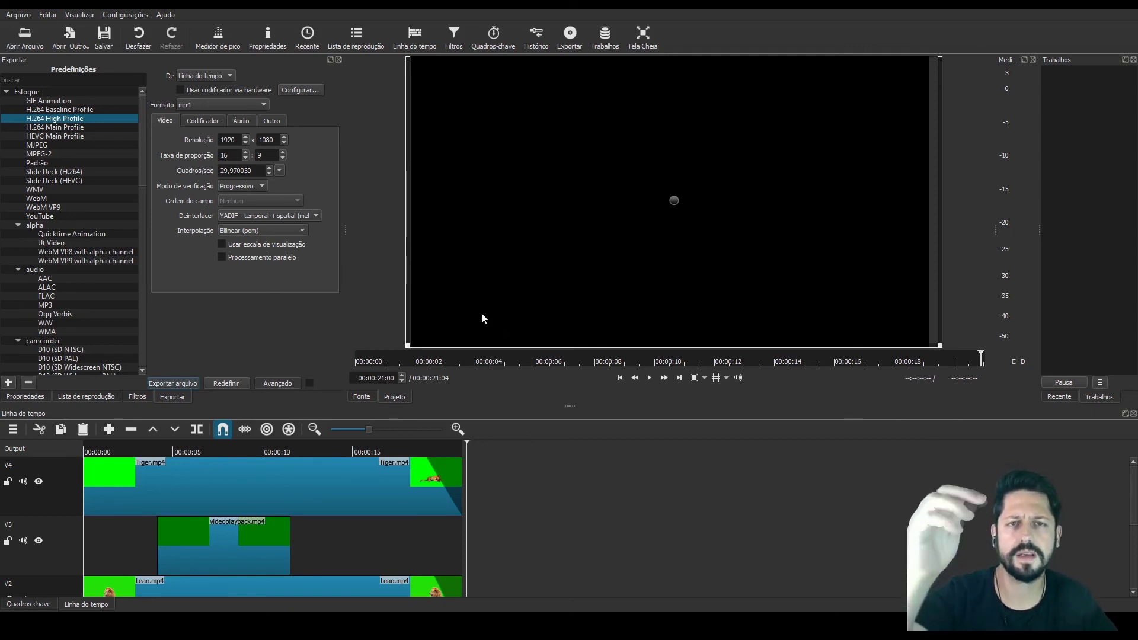
pyautogui.press('Return')
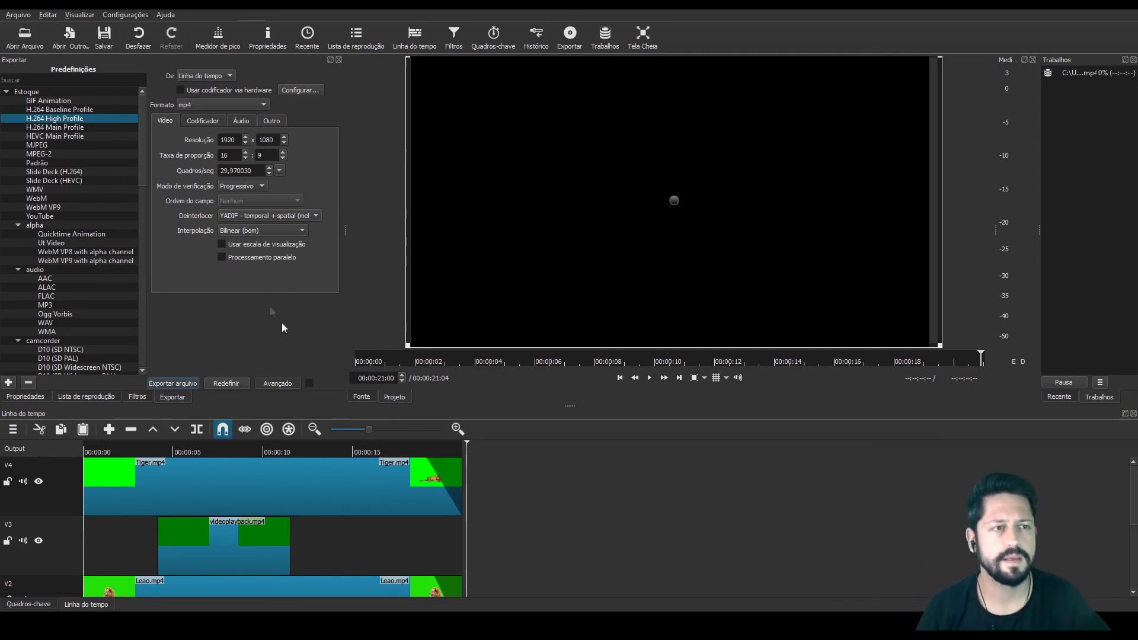